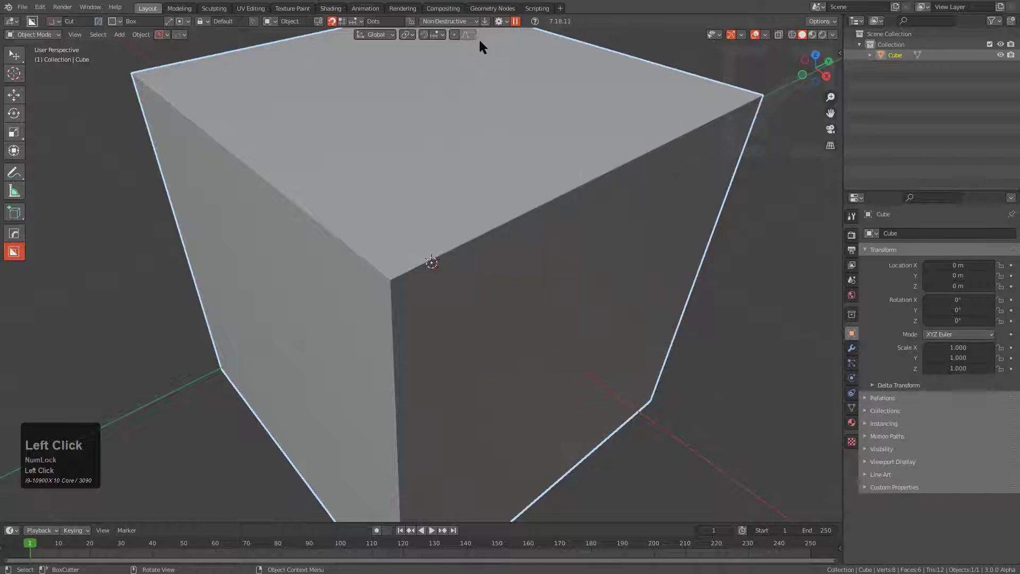
Step: Enable Auto Depth in the BoxCutter shape settings and set the cutter shape to Custom
{"action": "left_click", "coordinate": [495, 21]}
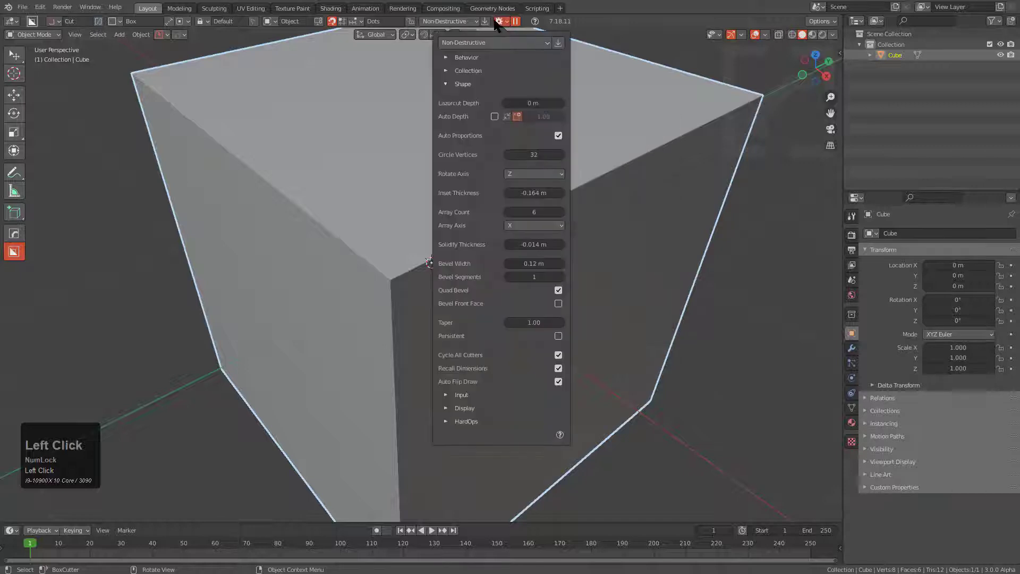
{"action": "left_click", "coordinate": [495, 117]}
{"action": "key", "text": "d"}
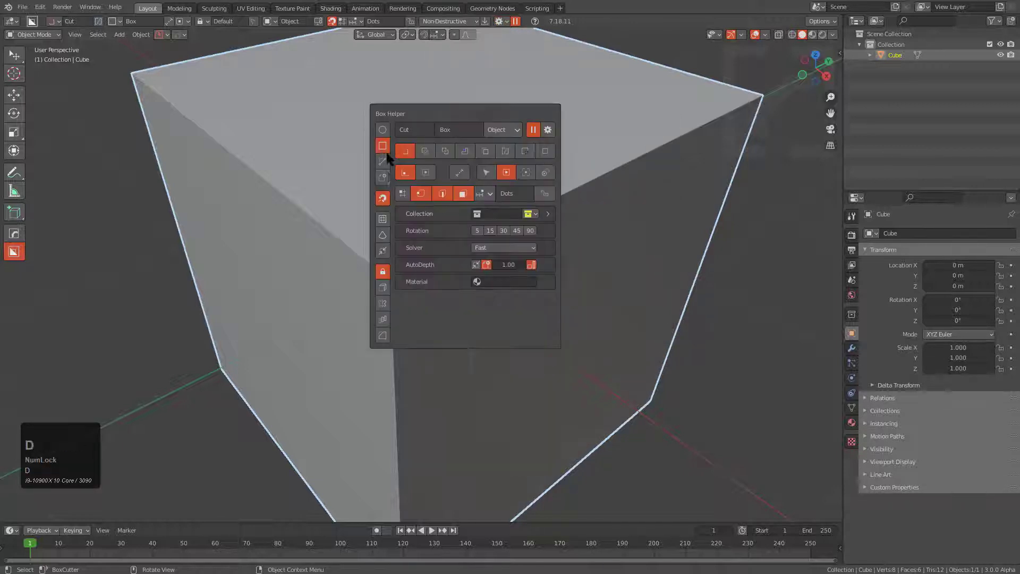
{"action": "left_click", "coordinate": [385, 176]}
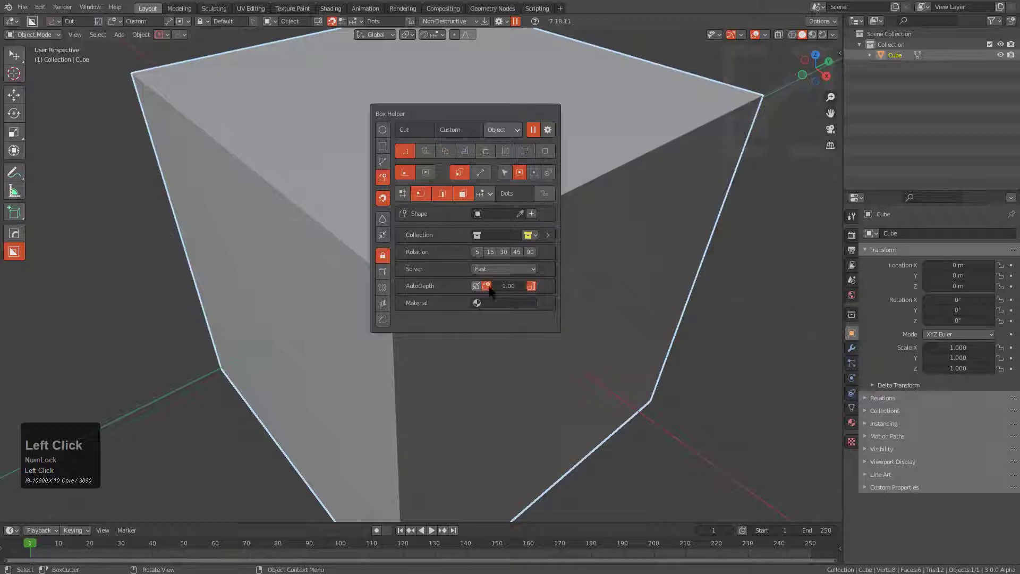
Step: Cut three custom-shape panels into one side face of the cube, a large one with two smaller ones stacked beside it
{"action": "mouse_move", "coordinate": [413, 292]}
{"action": "left_mouse_down"}
{"action": "mouse_move", "coordinate": [604, 335]}
{"action": "mouse_move", "coordinate": [568, 336]}
{"action": "mouse_move", "coordinate": [599, 344]}
{"action": "left_mouse_up"}
{"action": "scroll", "coordinate": [576, 202], "scroll_direction": "down", "scroll_amount": 3}
{"action": "left_click_drag", "start_coordinate": [547, 175], "coordinate": [654, 288]}
{"action": "left_click_drag", "start_coordinate": [538, 320], "coordinate": [619, 396]}
Step: Set the cutter shape to Box and cut a box about 0.389 by 0.452 across the top edge above the large panel
{"action": "scroll", "coordinate": [593, 343], "scroll_direction": "down", "scroll_amount": 3, "text": "alt"}
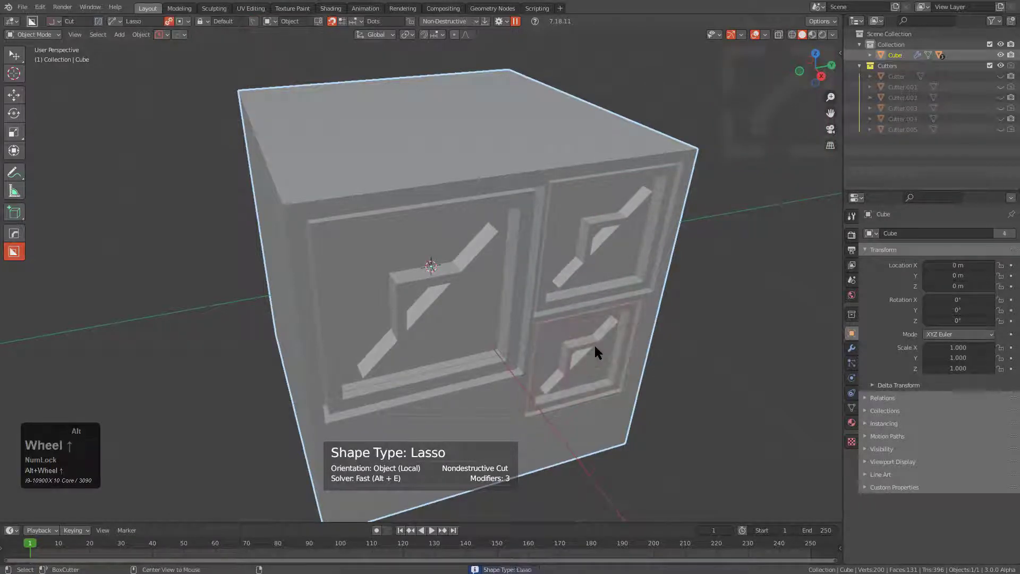
{"action": "scroll", "coordinate": [594, 343], "scroll_direction": "down", "scroll_amount": 3, "text": "alt"}
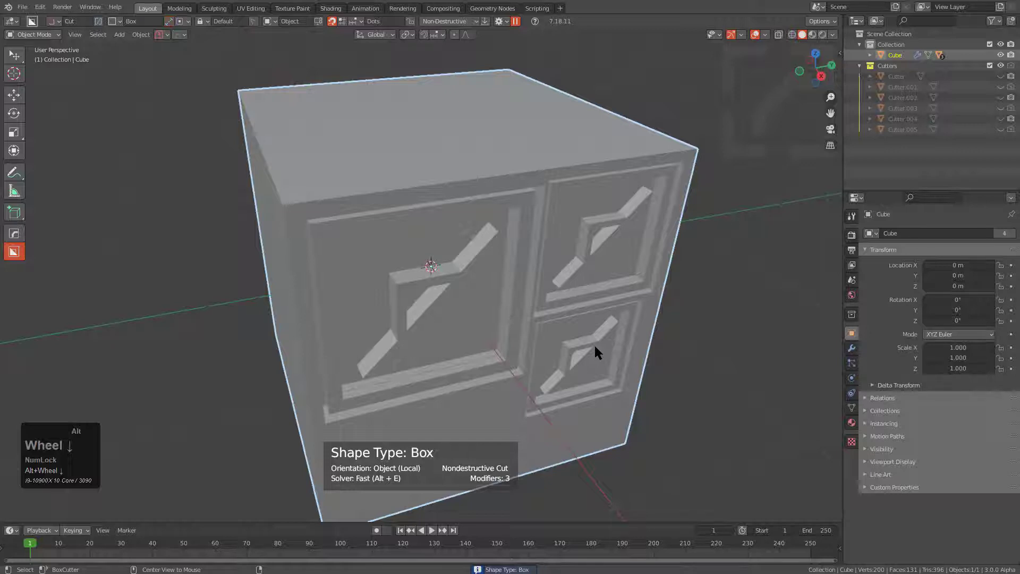
{"action": "middle_click", "coordinate": [387, 228]}
{"action": "mouse_move", "coordinate": [403, 196]}
{"action": "left_mouse_down"}
{"action": "mouse_move", "coordinate": [512, 210]}
{"action": "mouse_move", "coordinate": [484, 203]}
{"action": "left_mouse_up"}
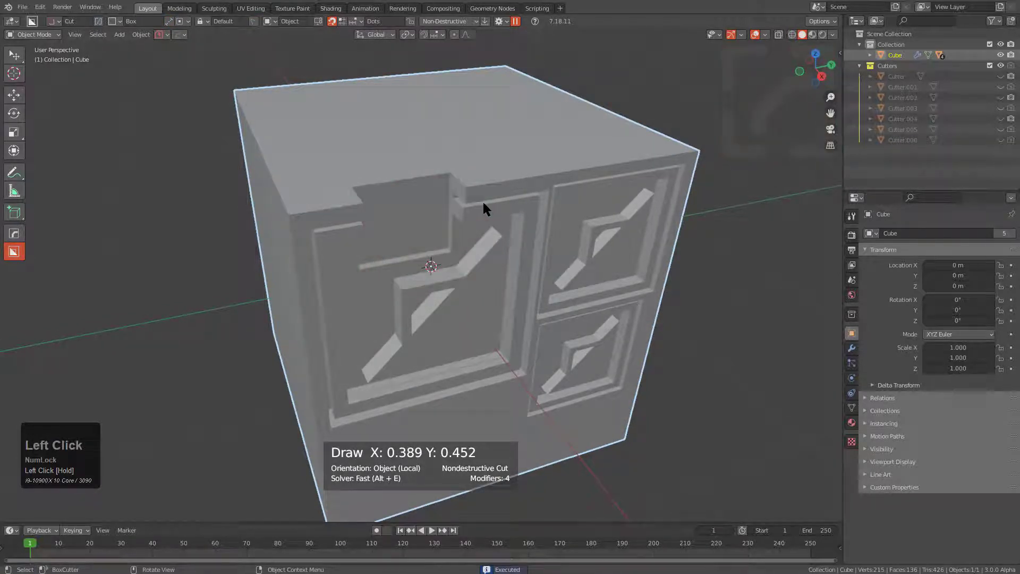
Step: Turn off Auto Depth and undo the last box cut
{"action": "key", "text": "d"}
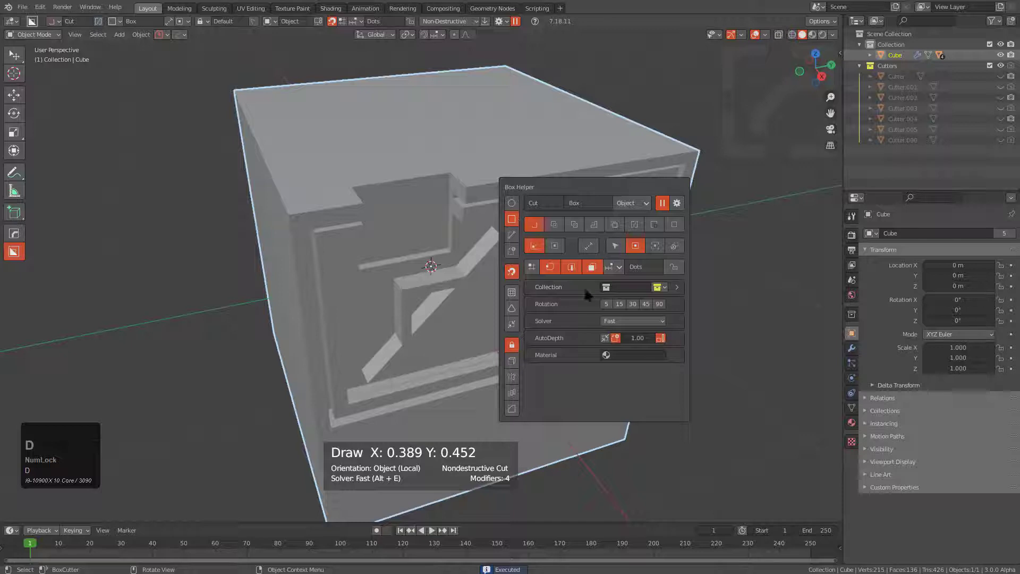
{"action": "left_click", "coordinate": [616, 341]}
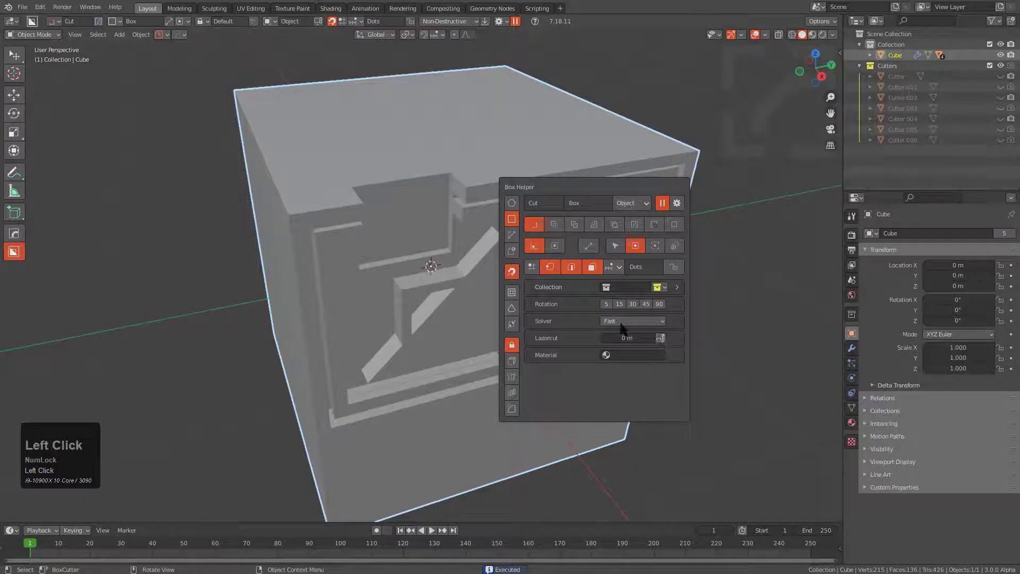
{"action": "middle_click_drag", "start_coordinate": [447, 261], "coordinate": [405, 241]}
{"action": "key", "text": "ctrl+z"}
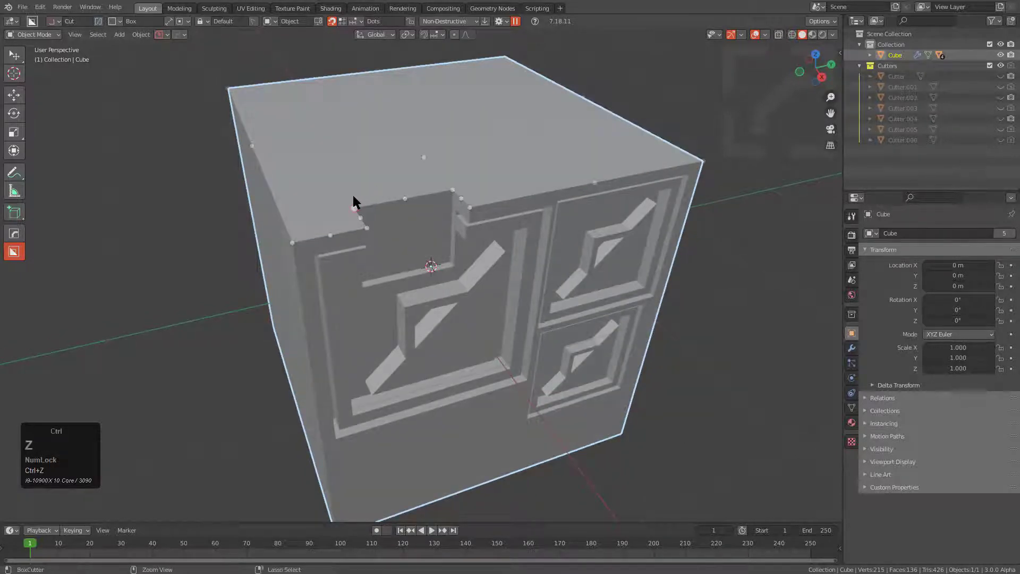
Step: Cut a box recess about 0.081 deep into the top face, overlapping the edge above the large panel, and check the shape settings
{"action": "mouse_move", "coordinate": [330, 194]}
{"action": "left_mouse_down"}
{"action": "mouse_move", "coordinate": [506, 224]}
{"action": "mouse_move", "coordinate": [516, 235]}
{"action": "left_mouse_up"}
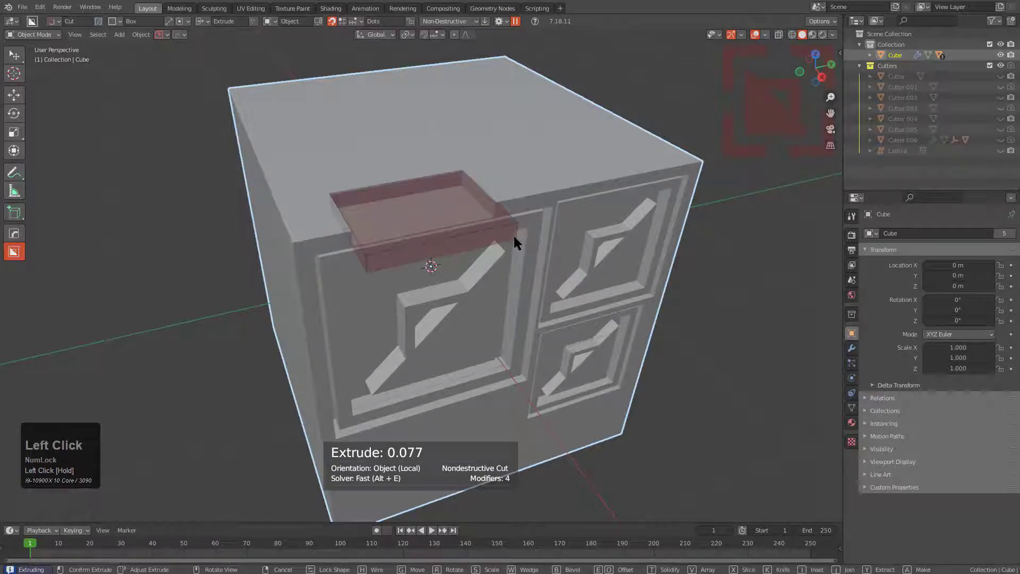
{"action": "left_click", "coordinate": [445, 201]}
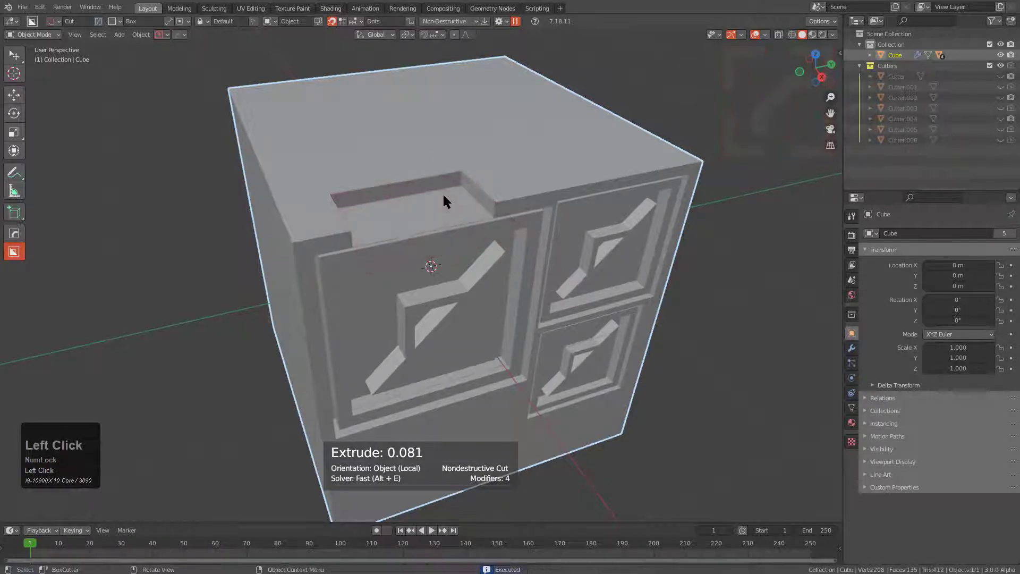
{"action": "left_click", "coordinate": [501, 21]}
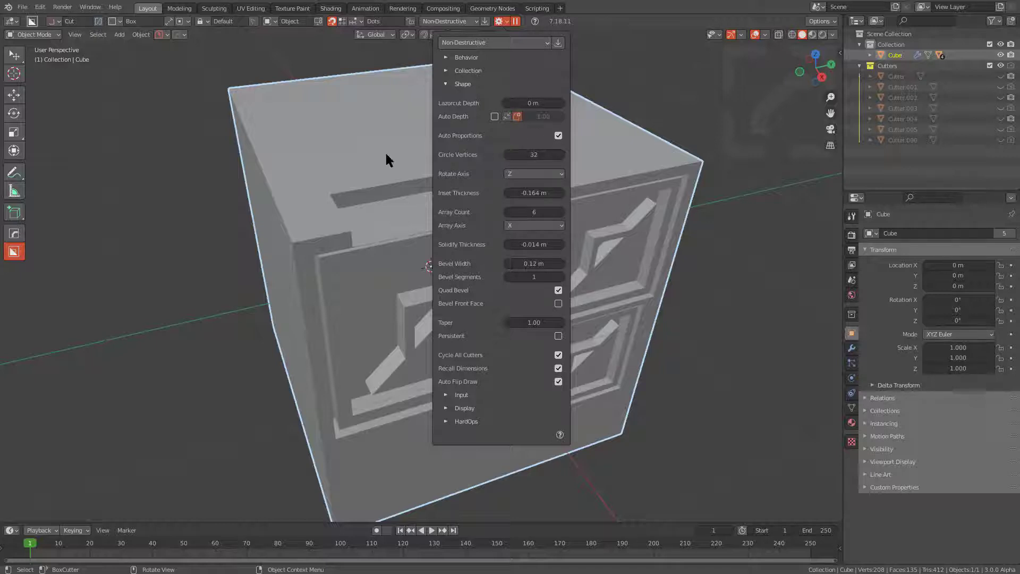
Step: Cut three smaller boxes overlapping the recess border, the first about 0.439 deep and the last about 0.105 by 0.103 and 0.178 deep
{"action": "mouse_move", "coordinate": [398, 176]}
{"action": "left_mouse_down"}
{"action": "mouse_move", "coordinate": [431, 175]}
{"action": "mouse_move", "coordinate": [420, 262]}
{"action": "left_mouse_up"}
{"action": "left_click", "coordinate": [421, 260]}
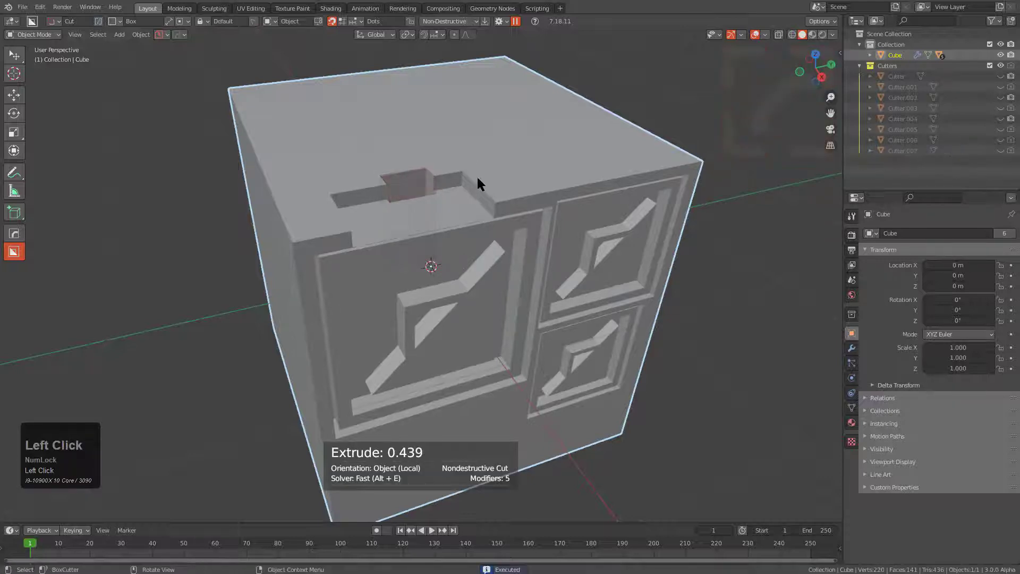
{"action": "left_click_drag", "start_coordinate": [477, 176], "coordinate": [449, 202]}
{"action": "left_click", "coordinate": [438, 250]}
{"action": "left_click_drag", "start_coordinate": [323, 208], "coordinate": [353, 213]}
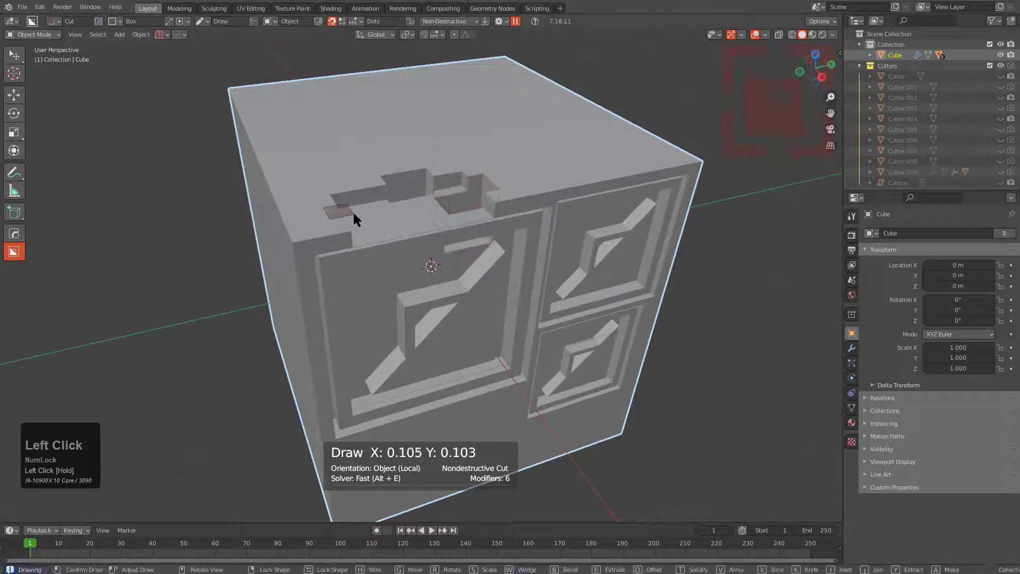
{"action": "left_click", "coordinate": [324, 197]}
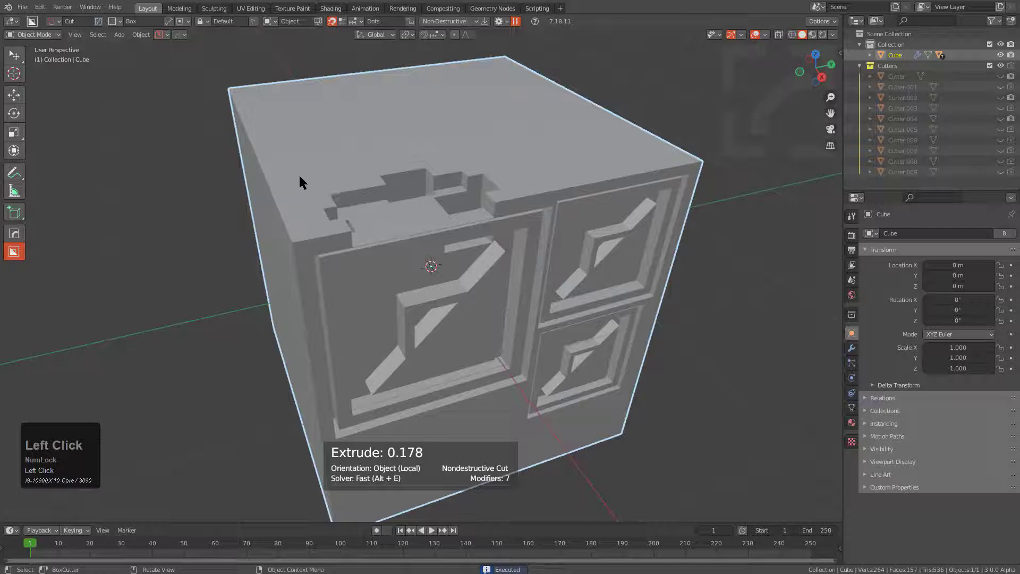
Step: Draw a box about 0.173 deep around the stepped recess and extract its geometry as the custom cutter shape
{"action": "left_click_drag", "start_coordinate": [301, 182], "coordinate": [536, 213]}
{"action": "key", "text": "y"}
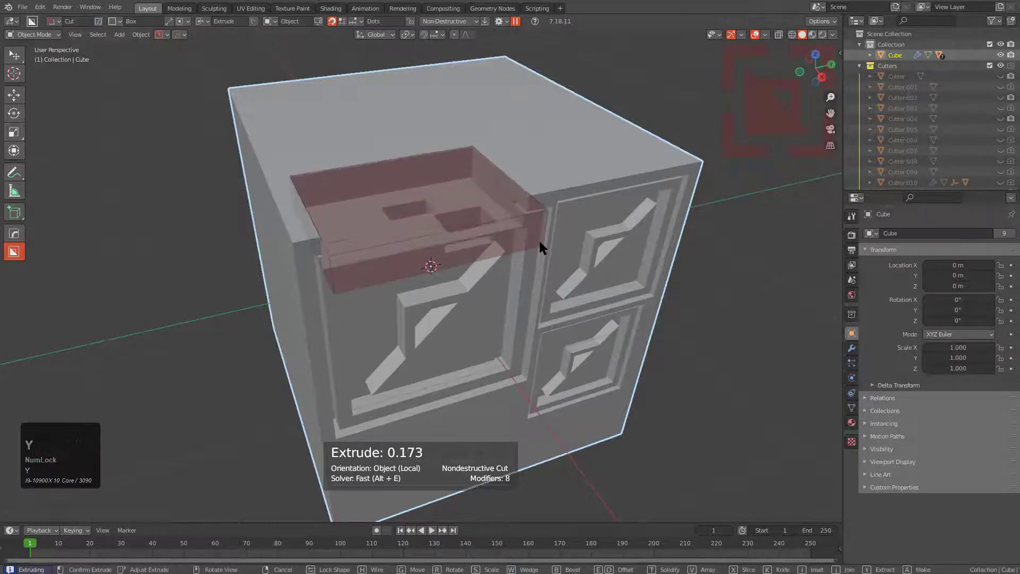
{"action": "left_click", "coordinate": [539, 240]}
Step: Draw the extracted cutter about 0.850 by 1.851 on the top face, lock it, move it along the far edge and apply the cut
{"action": "mouse_move", "coordinate": [454, 113]}
{"action": "left_mouse_down"}
{"action": "mouse_move", "coordinate": [591, 153]}
{"action": "mouse_move", "coordinate": [528, 153]}
{"action": "mouse_move", "coordinate": [509, 141]}
{"action": "mouse_move", "coordinate": [536, 157]}
{"action": "left_mouse_up"}
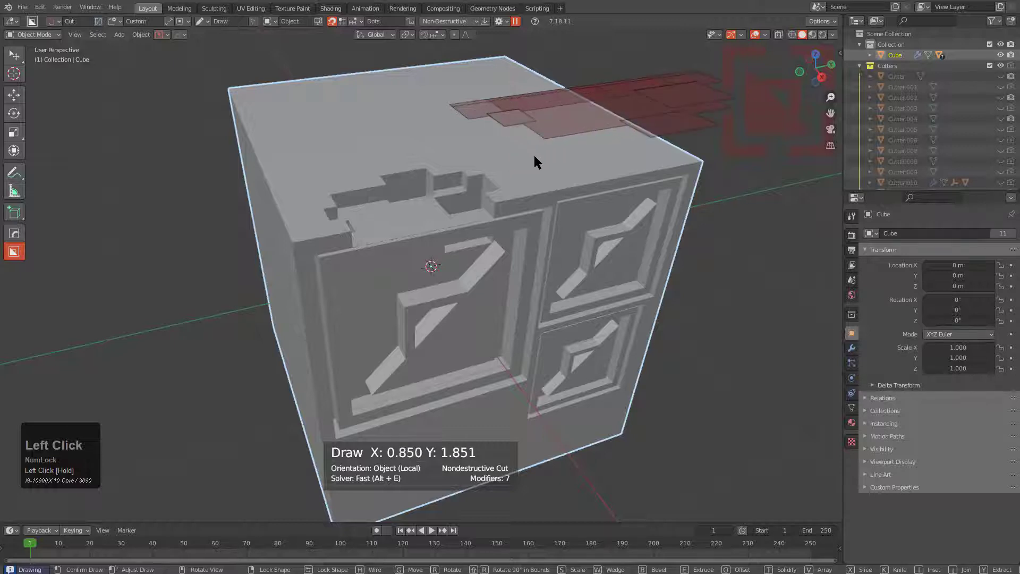
{"action": "key", "text": "Tab"}
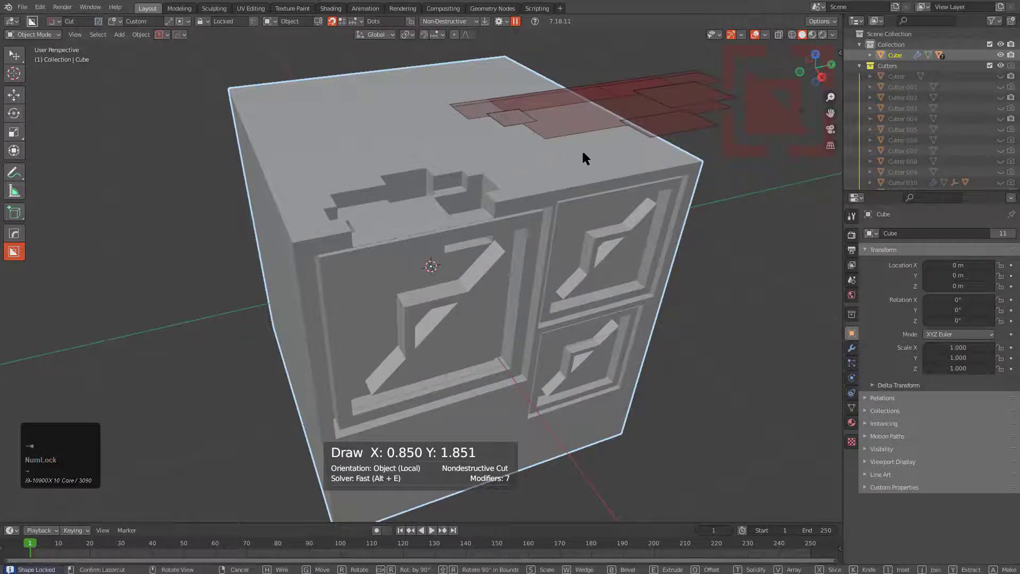
{"action": "middle_click_drag", "start_coordinate": [645, 161], "coordinate": [616, 195]}
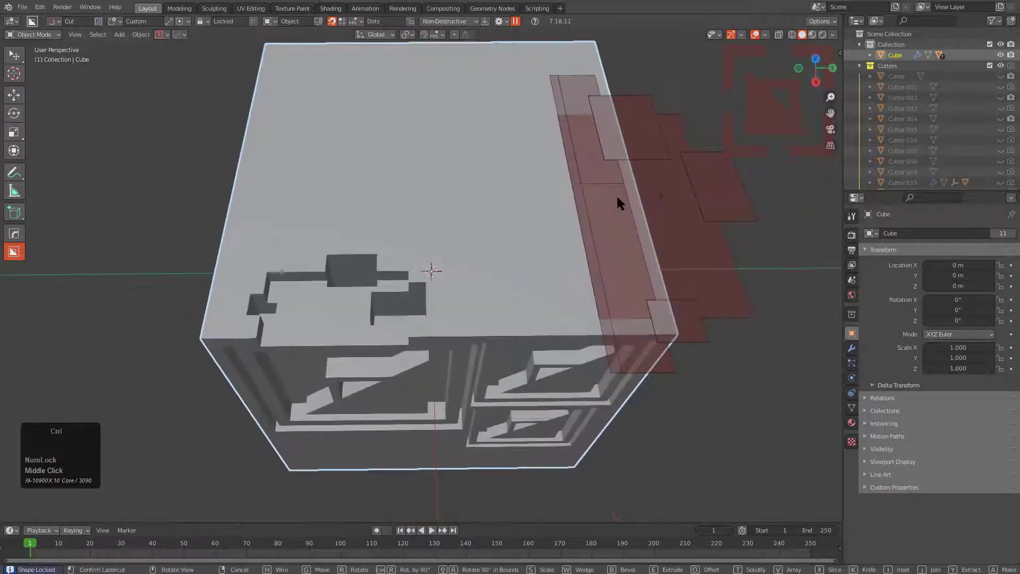
{"action": "key", "text": "g"}
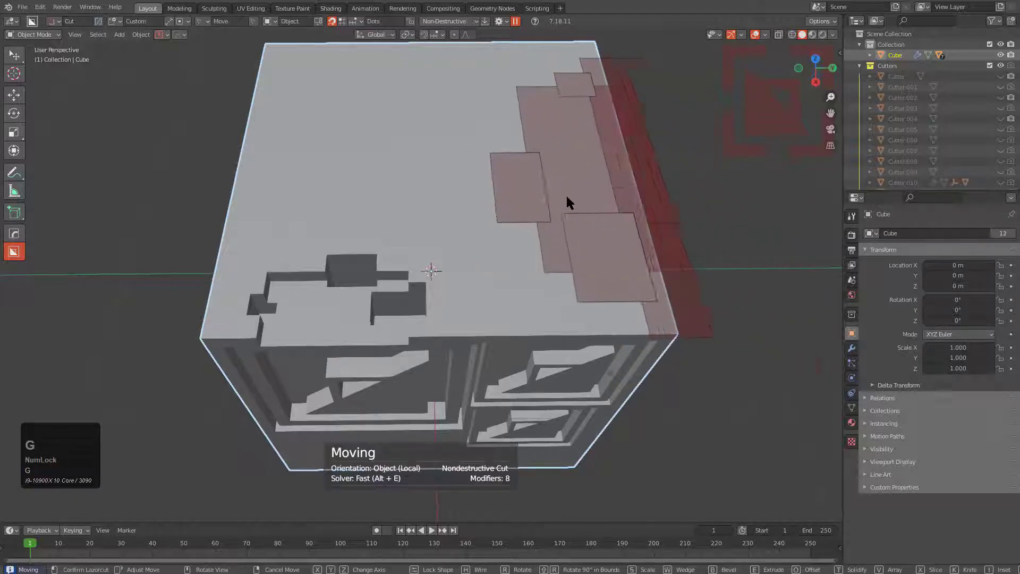
{"action": "mouse_move", "coordinate": [544, 184]}
{"action": "middle_mouse_down"}
{"action": "mouse_move", "coordinate": [632, 287]}
{"action": "mouse_move", "coordinate": [556, 250]}
{"action": "mouse_move", "coordinate": [564, 241]}
{"action": "mouse_move", "coordinate": [467, 266]}
{"action": "mouse_move", "coordinate": [435, 255]}
{"action": "middle_mouse_up"}
{"action": "key", "text": "space"}
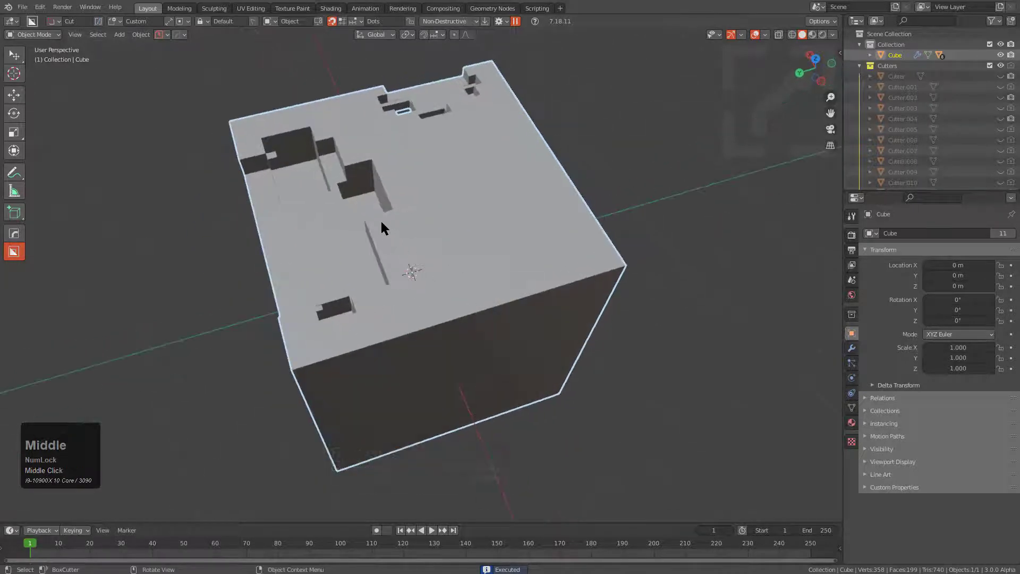
Step: Draw the custom cutter on the top face, lock it, rotate it in 90° increments, move it against the uncut edge and apply the cut
{"action": "mouse_move", "coordinate": [380, 219]}
{"action": "left_mouse_down"}
{"action": "mouse_move", "coordinate": [504, 241]}
{"action": "mouse_move", "coordinate": [603, 234]}
{"action": "mouse_move", "coordinate": [610, 246]}
{"action": "mouse_move", "coordinate": [600, 245]}
{"action": "left_mouse_up"}
{"action": "right_click", "coordinate": [601, 246]}
{"action": "key", "text": "ctrl+t"}
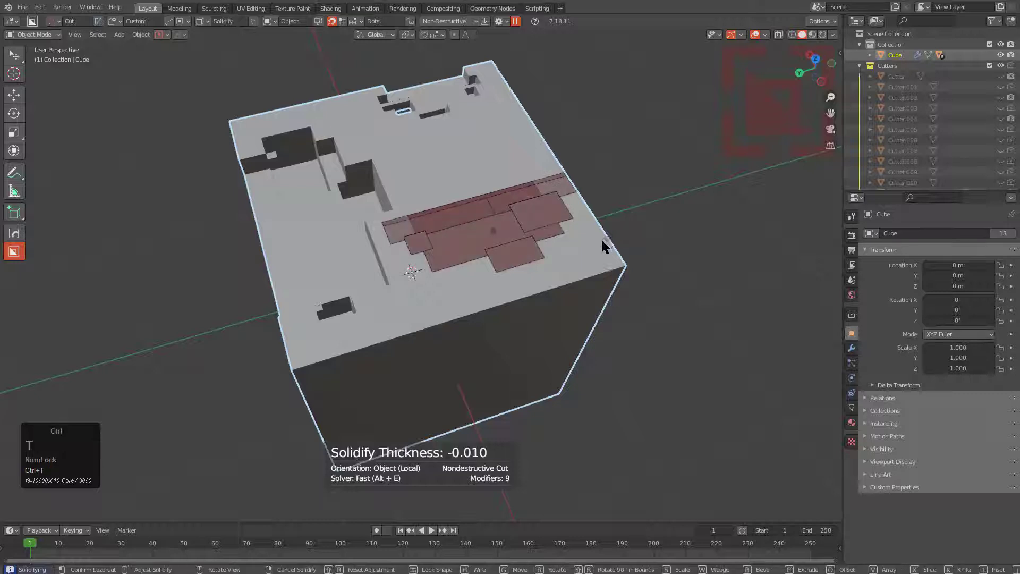
{"action": "key", "text": "r"}
{"action": "key", "text": "r"}
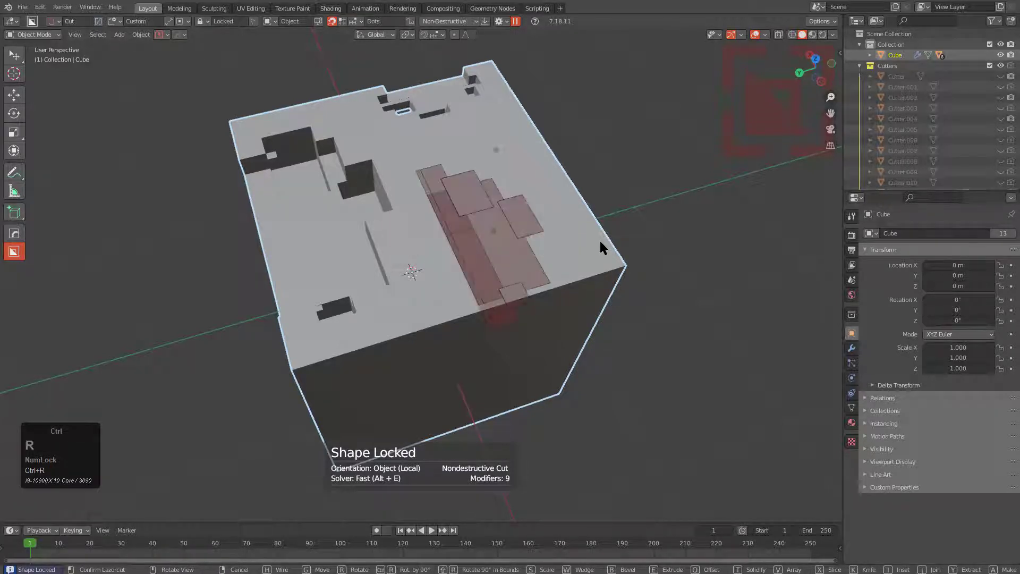
{"action": "left_click", "coordinate": [528, 277]}
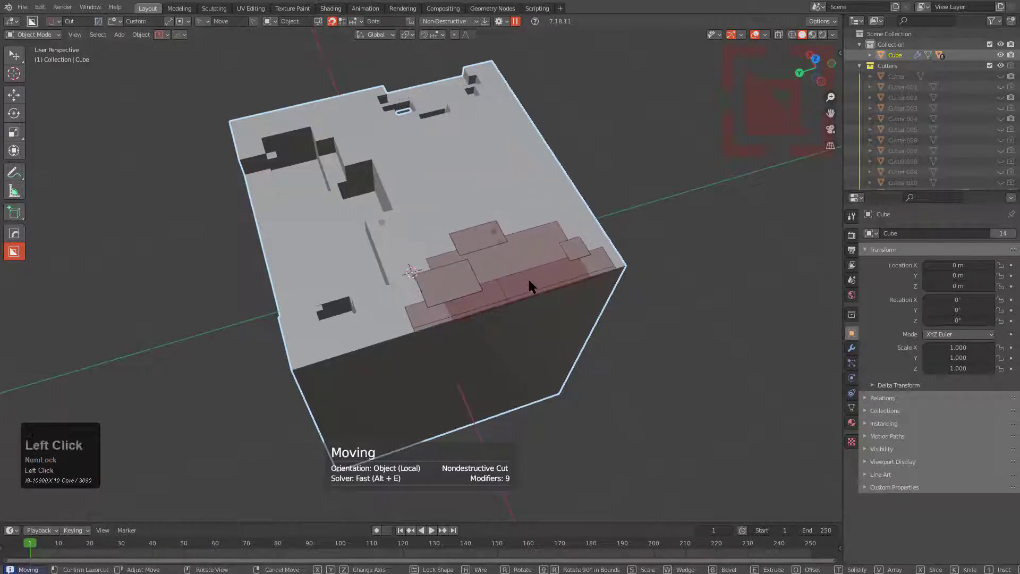
{"action": "middle_click_drag", "start_coordinate": [528, 277], "coordinate": [519, 276]}
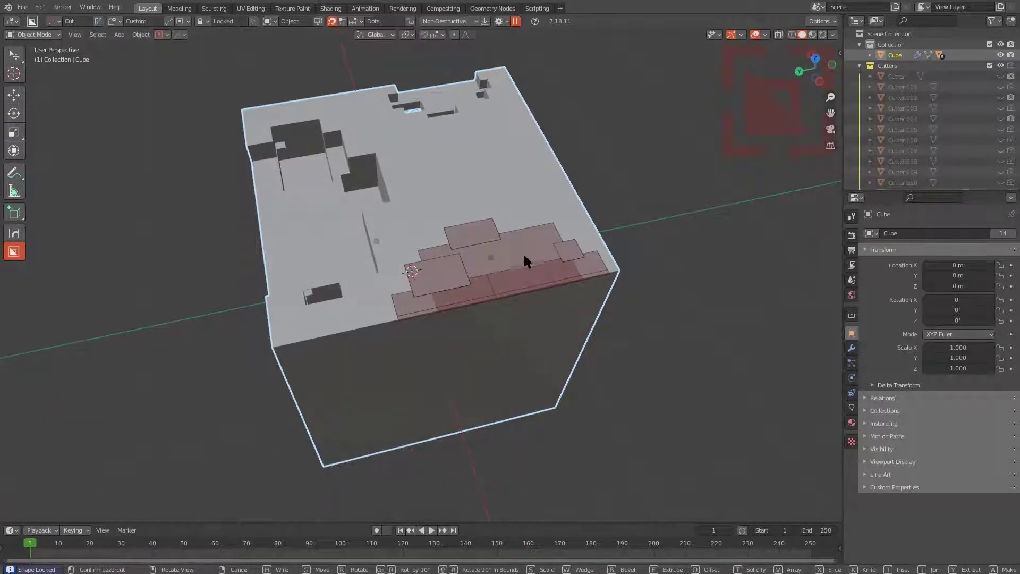
{"action": "left_click", "coordinate": [528, 257]}
Step: Cut the remaining top edge with the custom shape drawn about 0.630 by 1.371, rotated by 90° and moved onto that edge
{"action": "middle_click_drag", "start_coordinate": [529, 257], "coordinate": [414, 249]}
{"action": "mouse_move", "coordinate": [448, 229]}
{"action": "left_mouse_down"}
{"action": "mouse_move", "coordinate": [540, 240]}
{"action": "mouse_move", "coordinate": [500, 231]}
{"action": "left_mouse_up"}
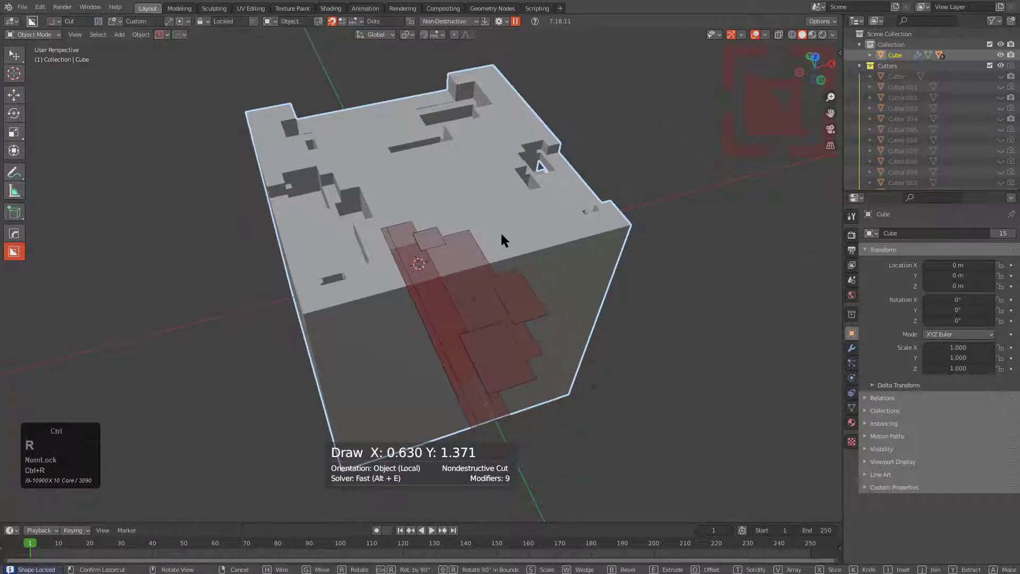
{"action": "key", "text": "ctrl+r"}
{"action": "key", "text": "g"}
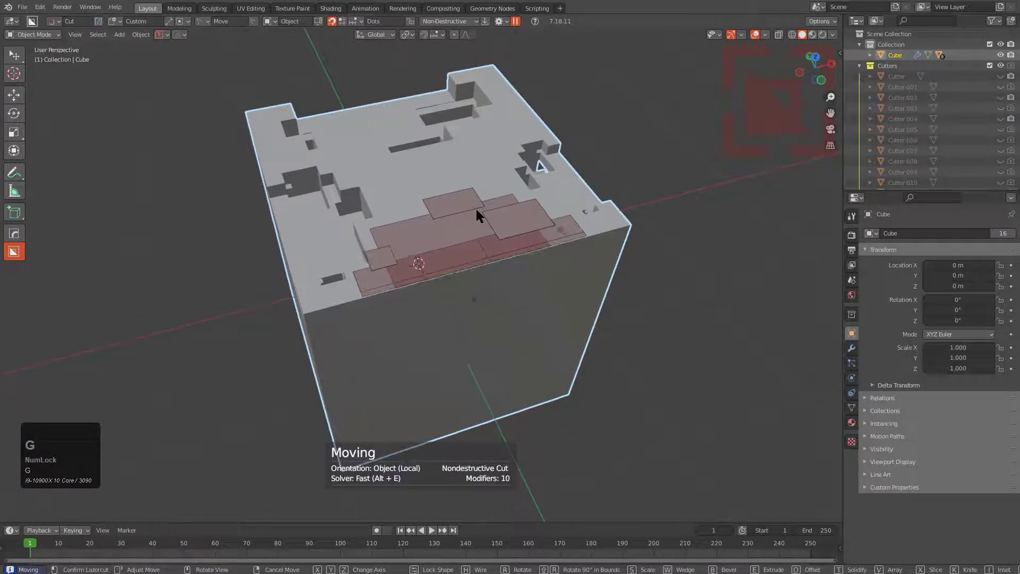
{"action": "left_click", "coordinate": [479, 211]}
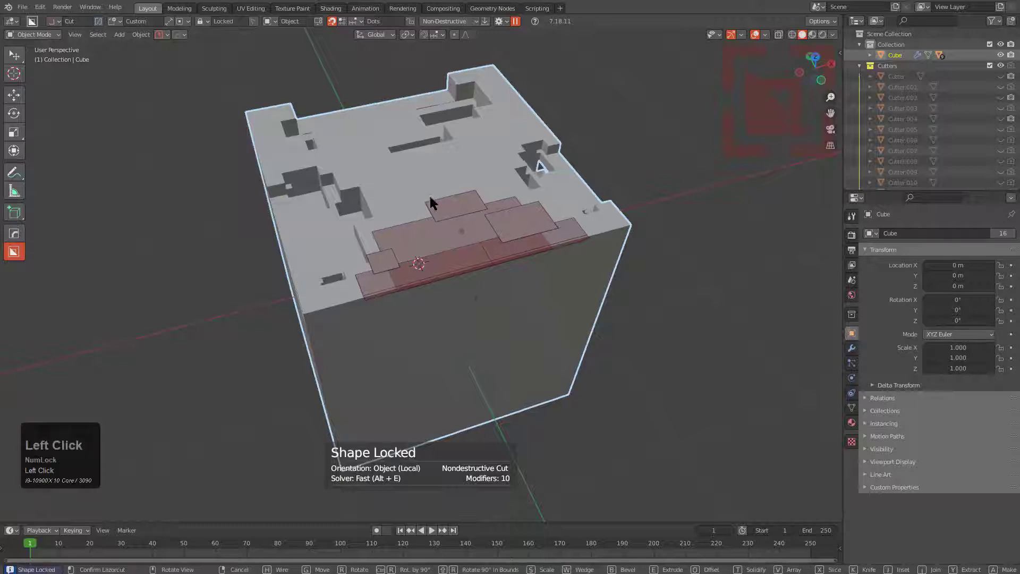
{"action": "left_click", "coordinate": [451, 190]}
Step: Turn off Auto Proportions in the BoxCutter shape settings
{"action": "middle_click_drag", "start_coordinate": [451, 190], "coordinate": [486, 44]}
{"action": "left_click", "coordinate": [497, 21]}
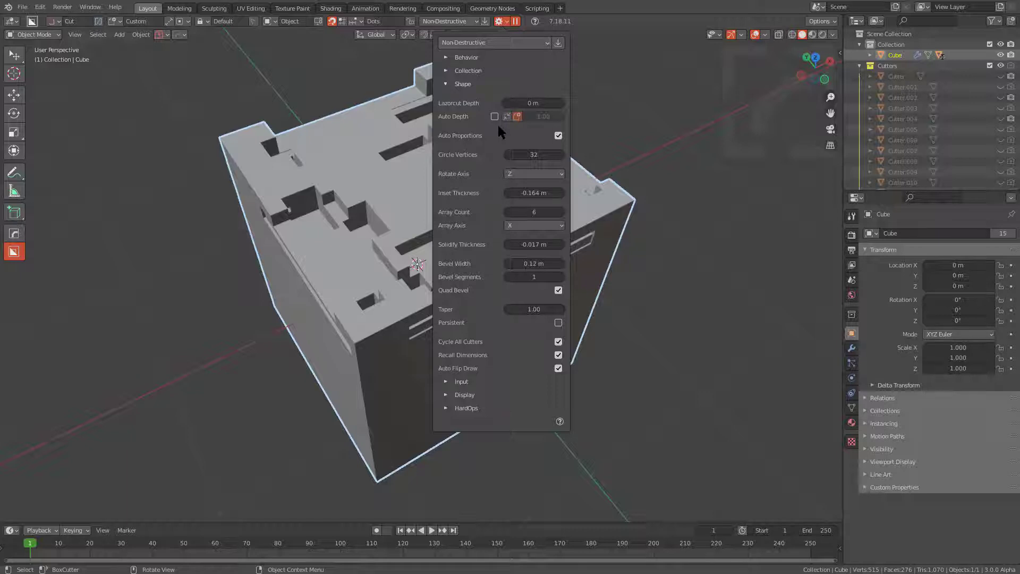
{"action": "left_click", "coordinate": [558, 135]}
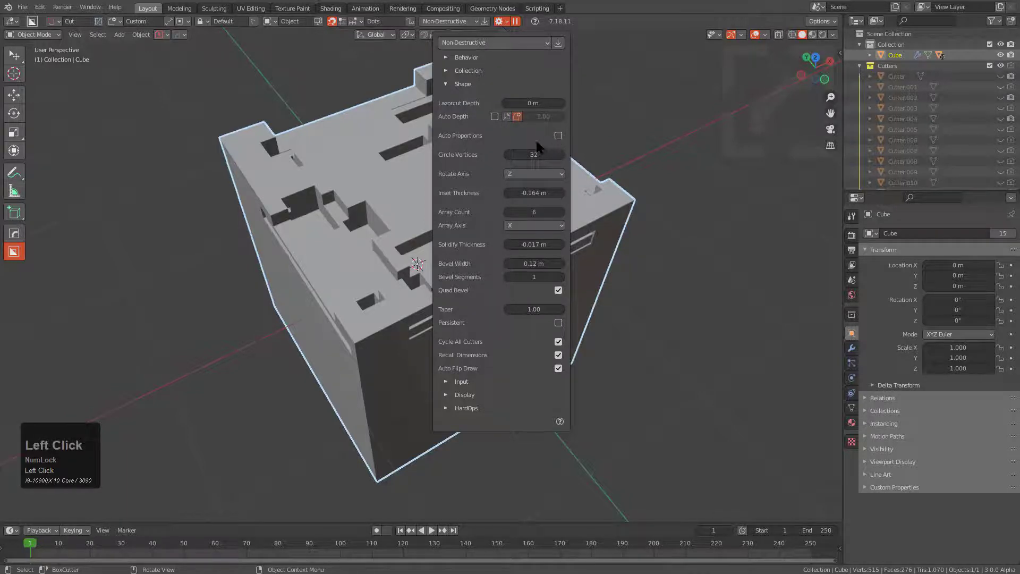
Step: Draw the custom cutter on the plain side face, lock it, rotate it by 90° and move it toward the bottom edge
{"action": "middle_click_drag", "start_coordinate": [536, 146], "coordinate": [337, 232]}
{"action": "mouse_move", "coordinate": [337, 229]}
{"action": "left_mouse_down"}
{"action": "mouse_move", "coordinate": [458, 253]}
{"action": "mouse_move", "coordinate": [391, 261]}
{"action": "mouse_move", "coordinate": [550, 337]}
{"action": "mouse_move", "coordinate": [471, 292]}
{"action": "mouse_move", "coordinate": [506, 296]}
{"action": "mouse_move", "coordinate": [466, 281]}
{"action": "mouse_move", "coordinate": [480, 273]}
{"action": "left_mouse_up"}
{"action": "right_click", "coordinate": [481, 274], "text": "shift"}
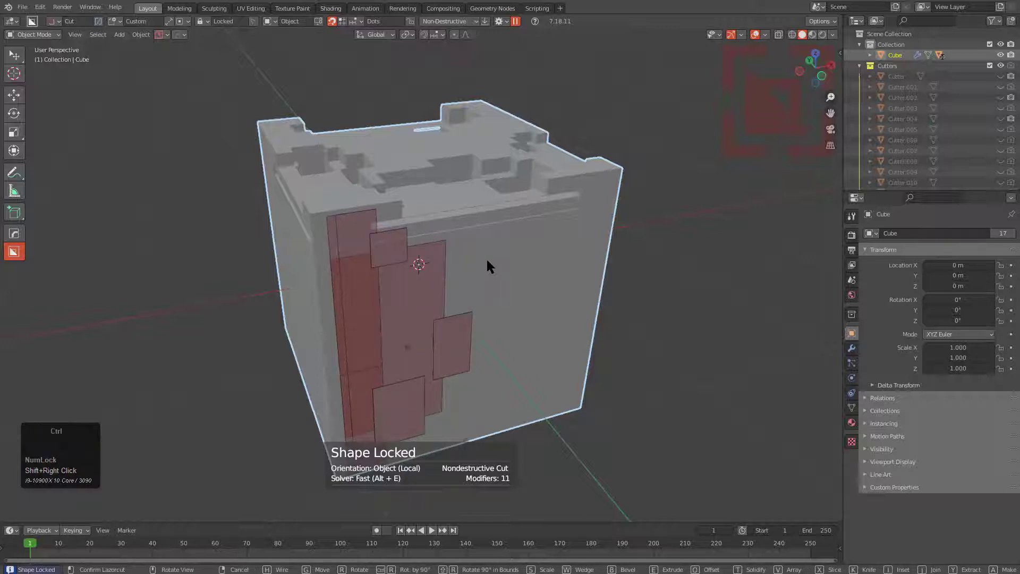
{"action": "key", "text": "ctrl+r"}
{"action": "key", "text": "g"}
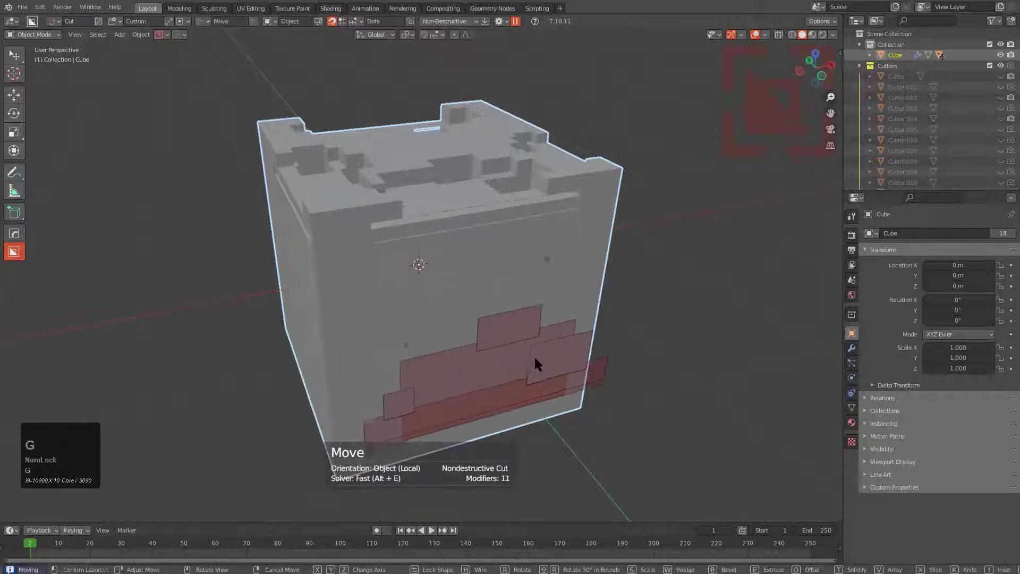
{"action": "left_click", "coordinate": [521, 384]}
Step: Scale down the locked custom cutter and move it flush with the bottom edge of the side face
{"action": "key", "text": "s"}
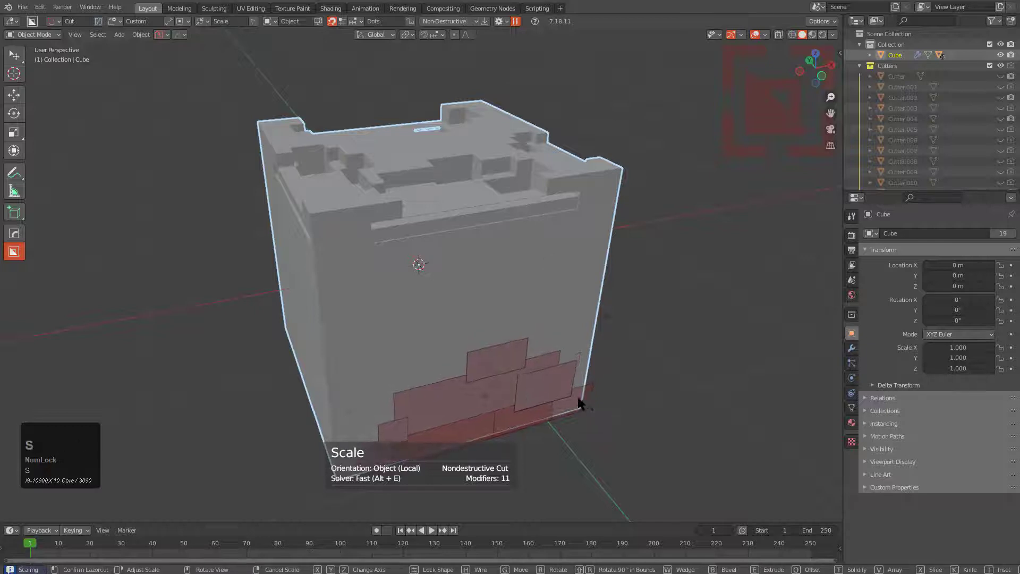
{"action": "left_click", "coordinate": [558, 405]}
{"action": "key", "text": "g"}
{"action": "left_click", "coordinate": [545, 418]}
Step: Extrude the cutter on the bottom edge into the cube and apply the cut
{"action": "middle_click_drag", "start_coordinate": [545, 418], "coordinate": [484, 410]}
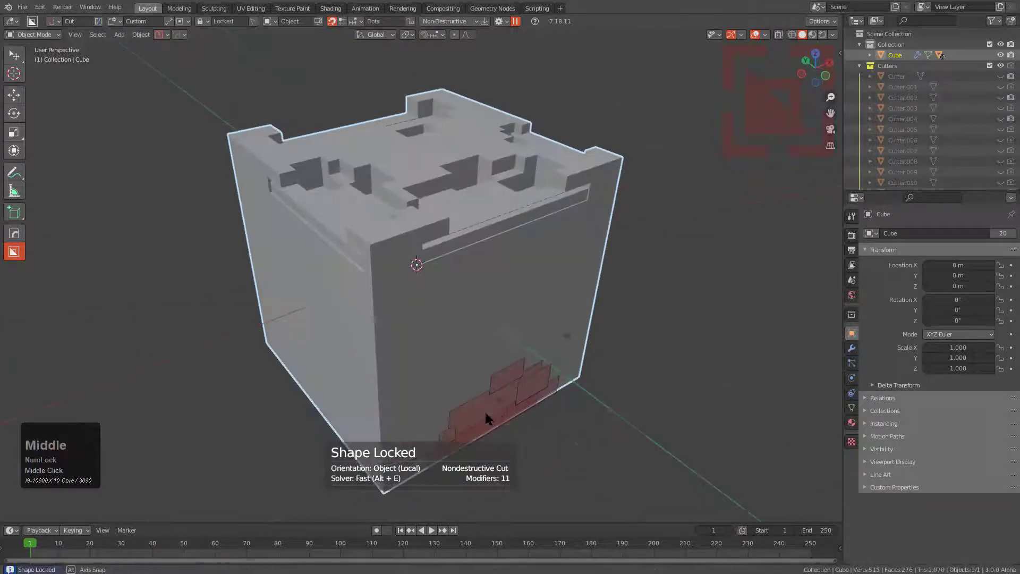
{"action": "left_click_drag", "start_coordinate": [485, 409], "coordinate": [473, 370]}
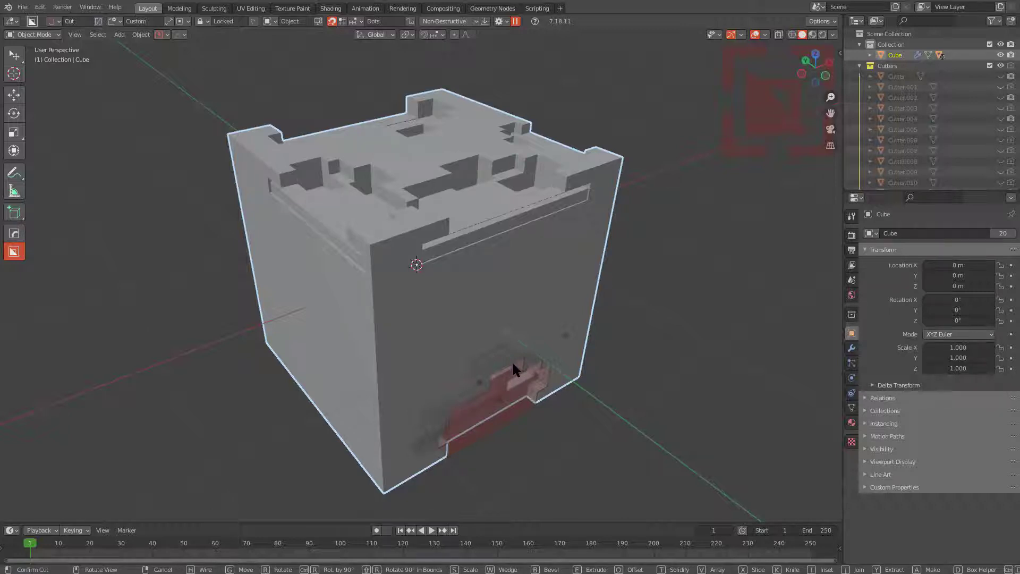
{"action": "mouse_move", "coordinate": [478, 382]}
{"action": "left_mouse_down"}
{"action": "mouse_move", "coordinate": [457, 370]}
{"action": "mouse_move", "coordinate": [475, 371]}
{"action": "left_mouse_up"}
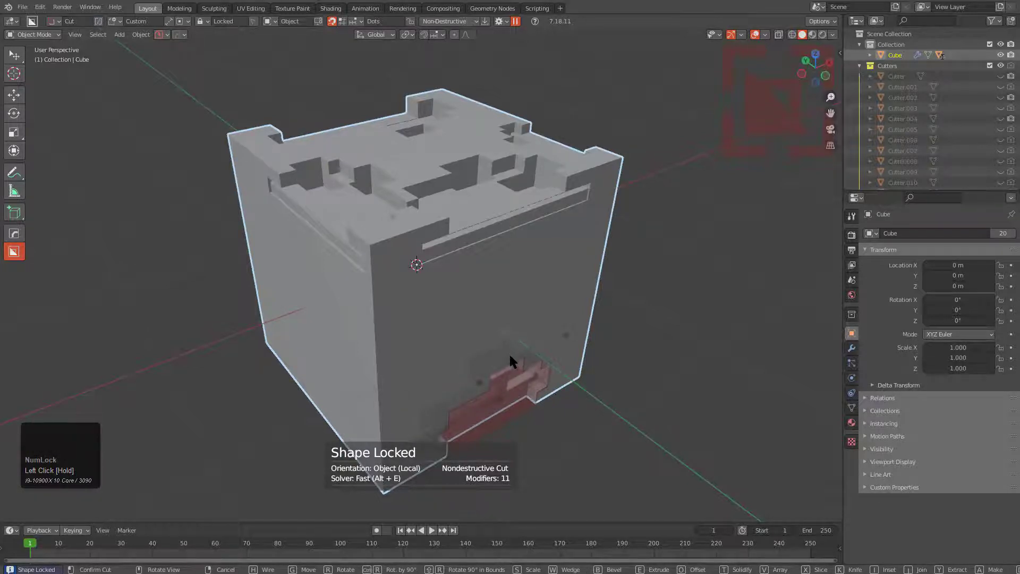
{"action": "left_click", "coordinate": [509, 352]}
Step: Turn Auto Proportions back on in the Box Helper's shape settings
{"action": "middle_click_drag", "start_coordinate": [524, 331], "coordinate": [497, 329]}
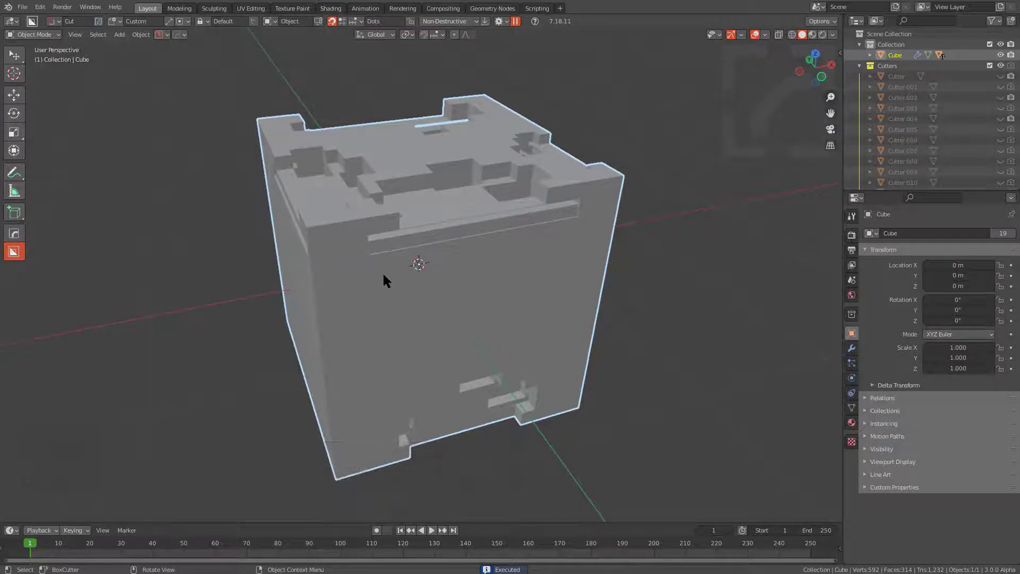
{"action": "key", "text": "d"}
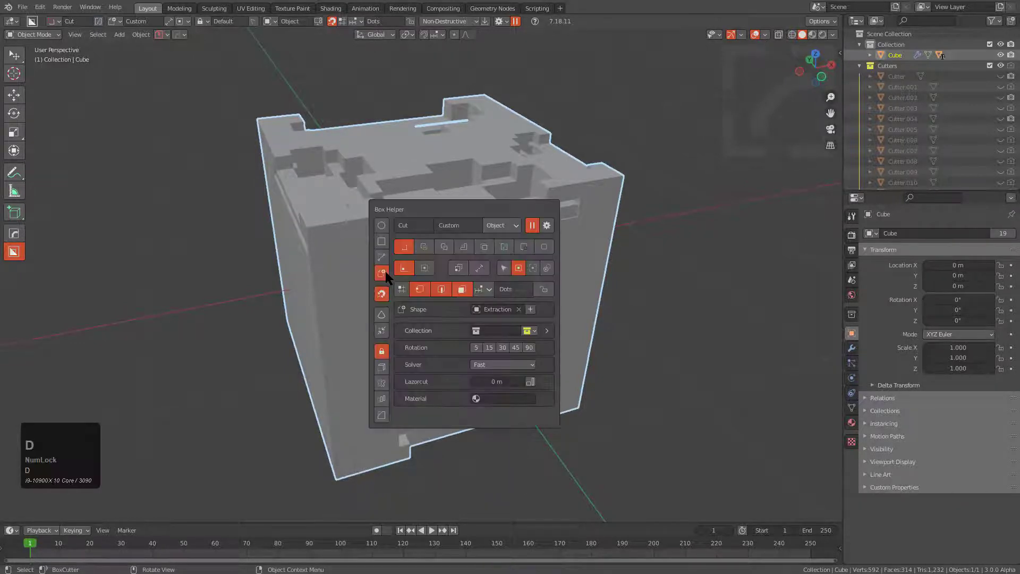
{"action": "left_click", "coordinate": [459, 268]}
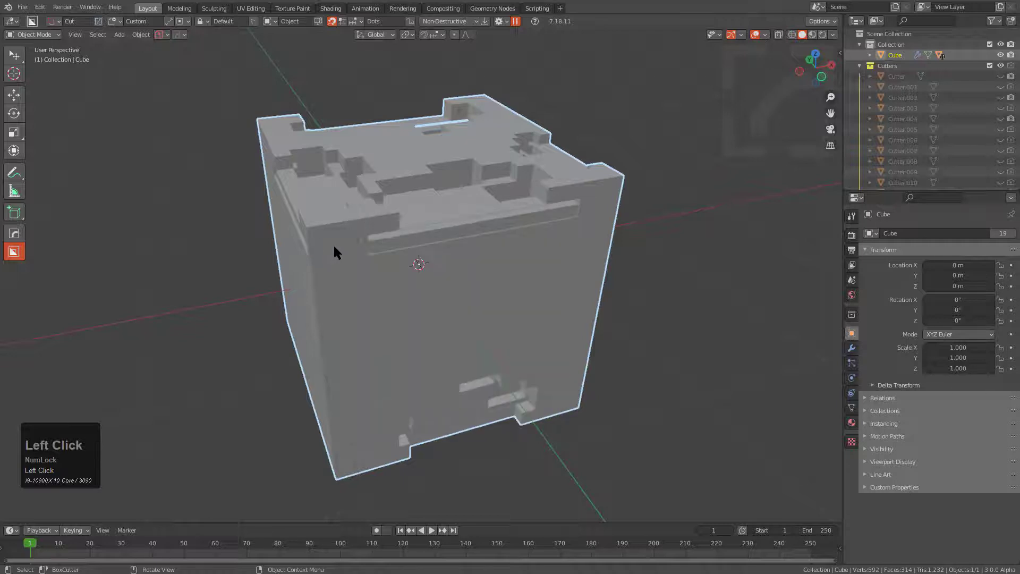
Step: Draw the custom shape on the side face below its upper corner and cut it about 0.31 deep
{"action": "mouse_move", "coordinate": [331, 244]}
{"action": "left_mouse_down"}
{"action": "mouse_move", "coordinate": [467, 341]}
{"action": "mouse_move", "coordinate": [461, 335]}
{"action": "left_mouse_up"}
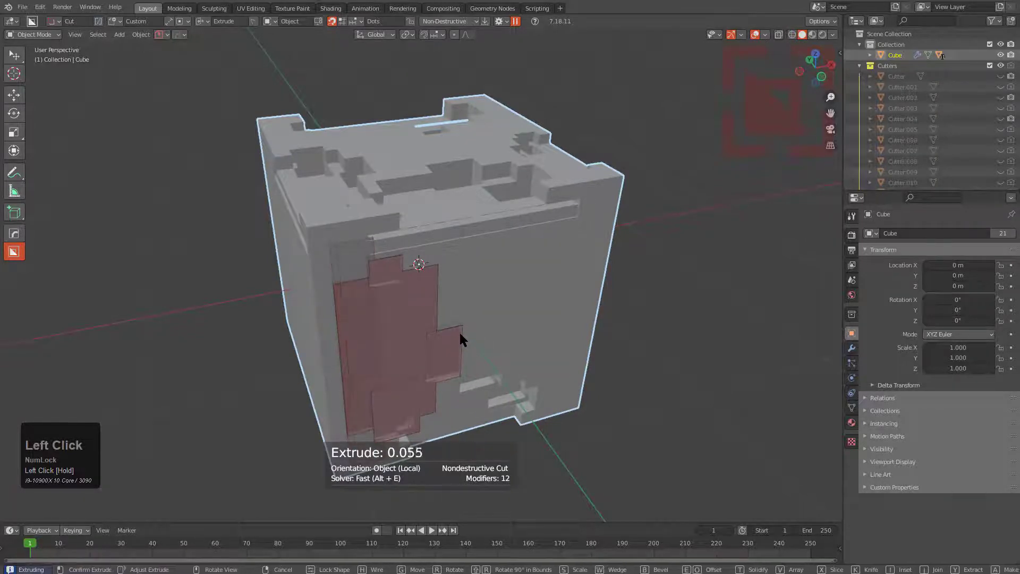
{"action": "left_click", "coordinate": [373, 248]}
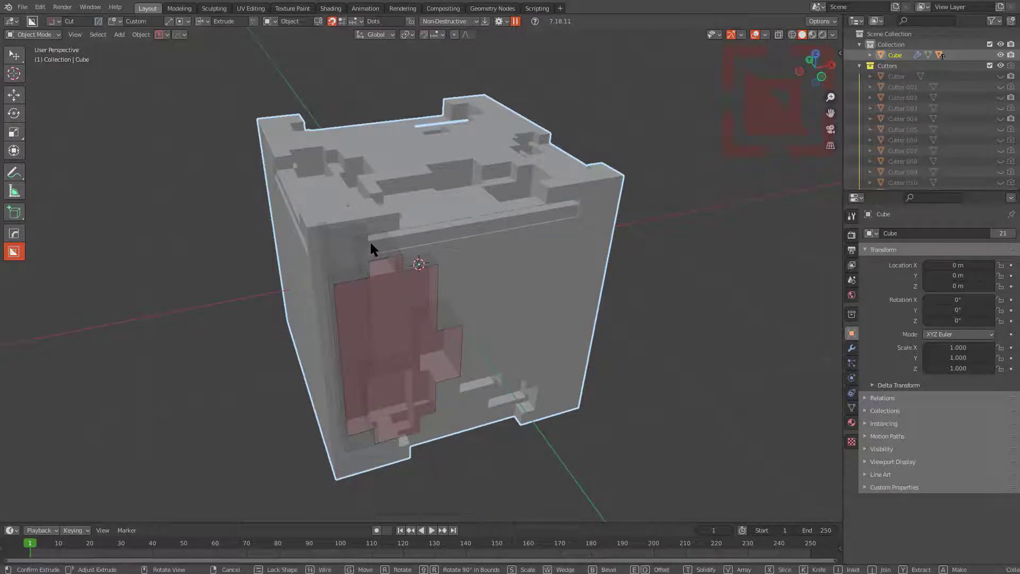
{"action": "key", "text": "Num_Lock"}
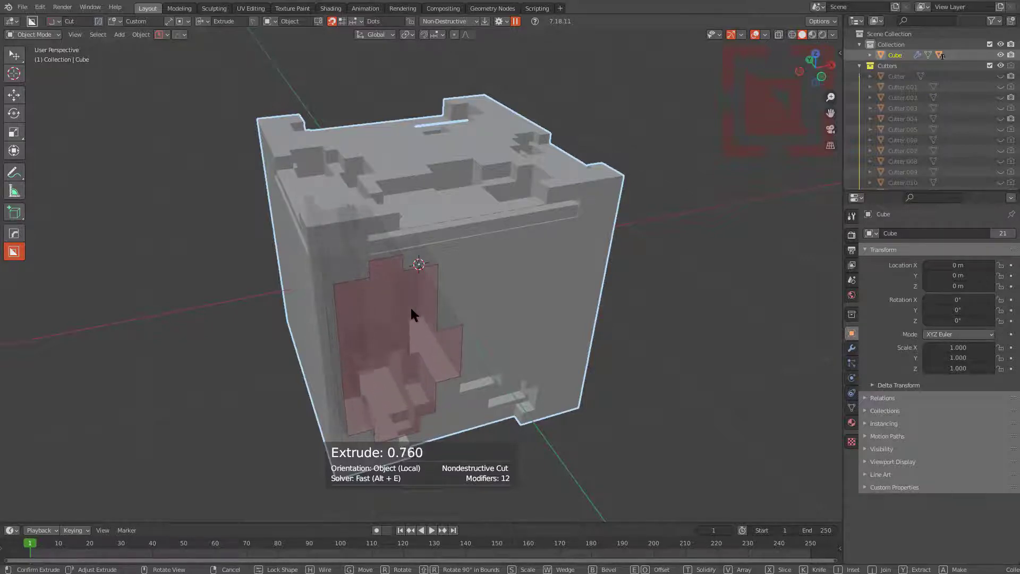
{"action": "key", "text": "ctrl"}
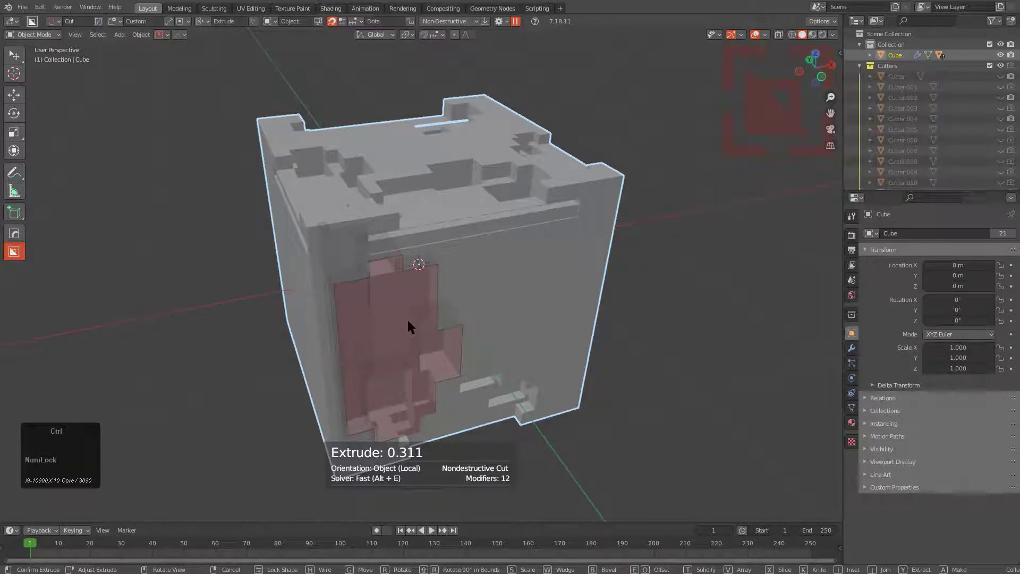
{"action": "left_click", "coordinate": [413, 321]}
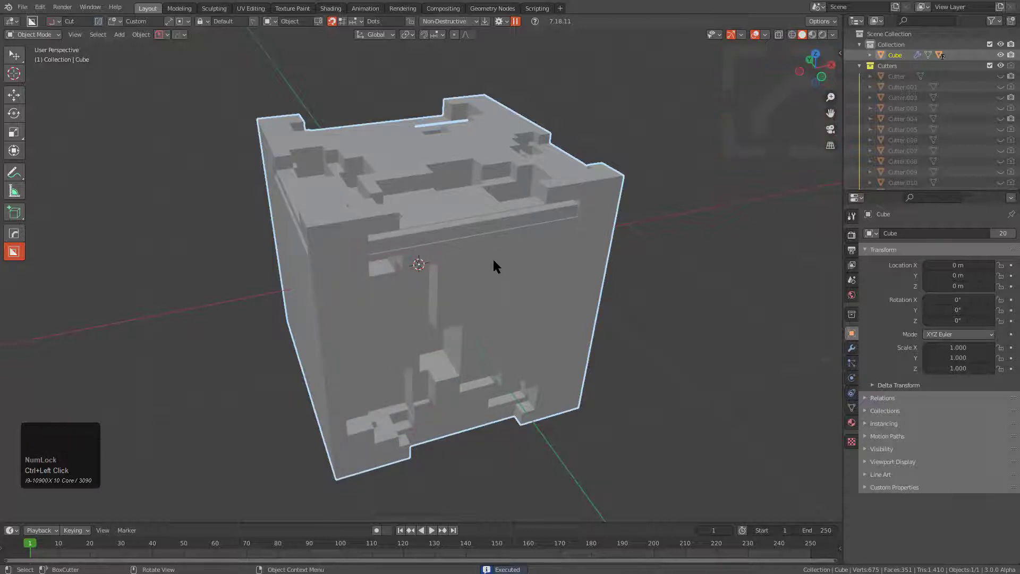
{"action": "left_click", "coordinate": [499, 21]}
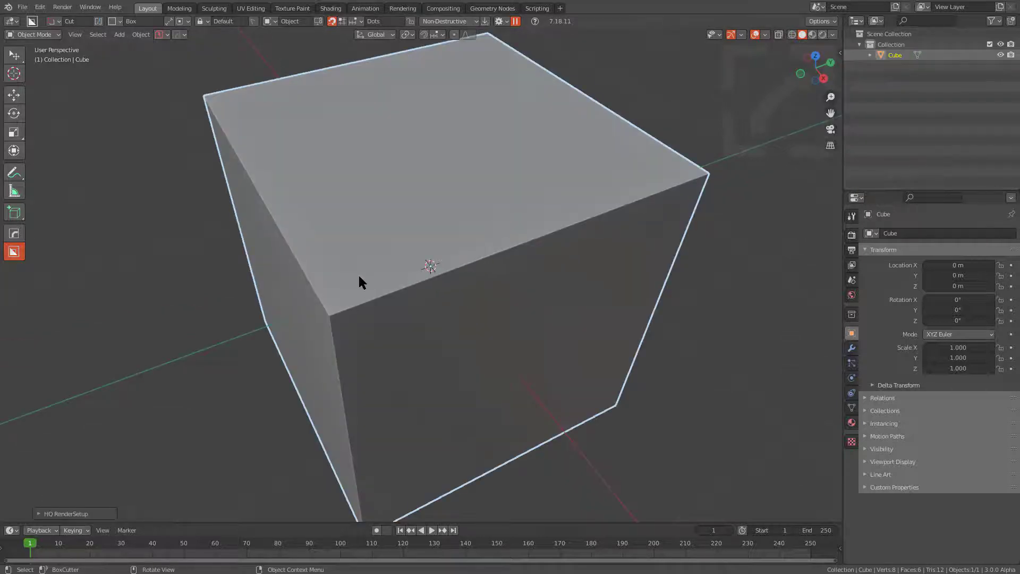
Step: Cut two overlapping box notches into the new cube's top edge, about 0.154 and 0.500 deep
{"action": "mouse_move", "coordinate": [340, 269]}
{"action": "left_mouse_down"}
{"action": "mouse_move", "coordinate": [556, 278]}
{"action": "mouse_move", "coordinate": [546, 296]}
{"action": "left_mouse_up"}
{"action": "left_click", "coordinate": [524, 235]}
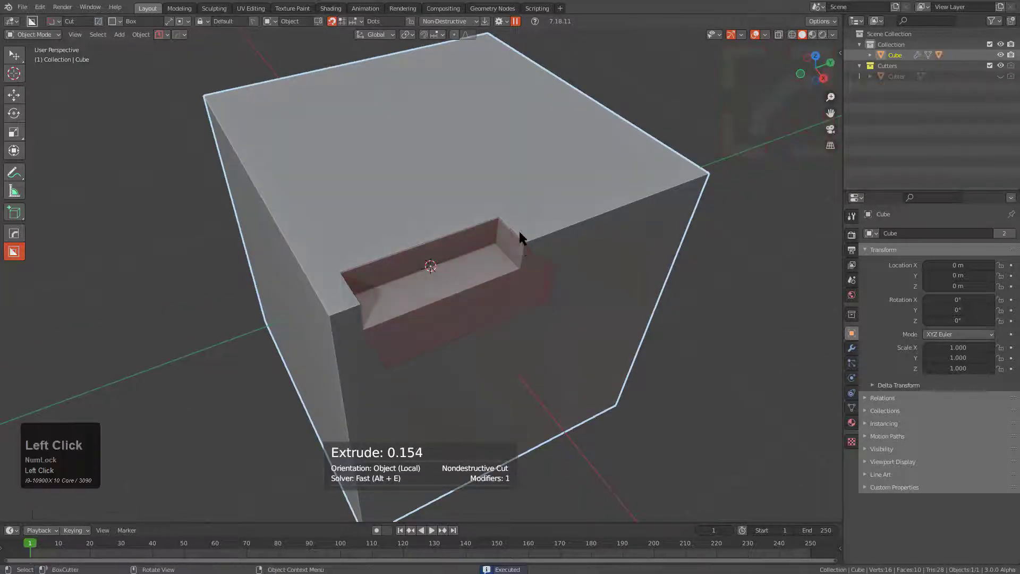
{"action": "mouse_move", "coordinate": [384, 267]}
{"action": "left_mouse_down"}
{"action": "mouse_move", "coordinate": [323, 301]}
{"action": "mouse_move", "coordinate": [349, 319]}
{"action": "mouse_move", "coordinate": [363, 281]}
{"action": "left_mouse_up"}
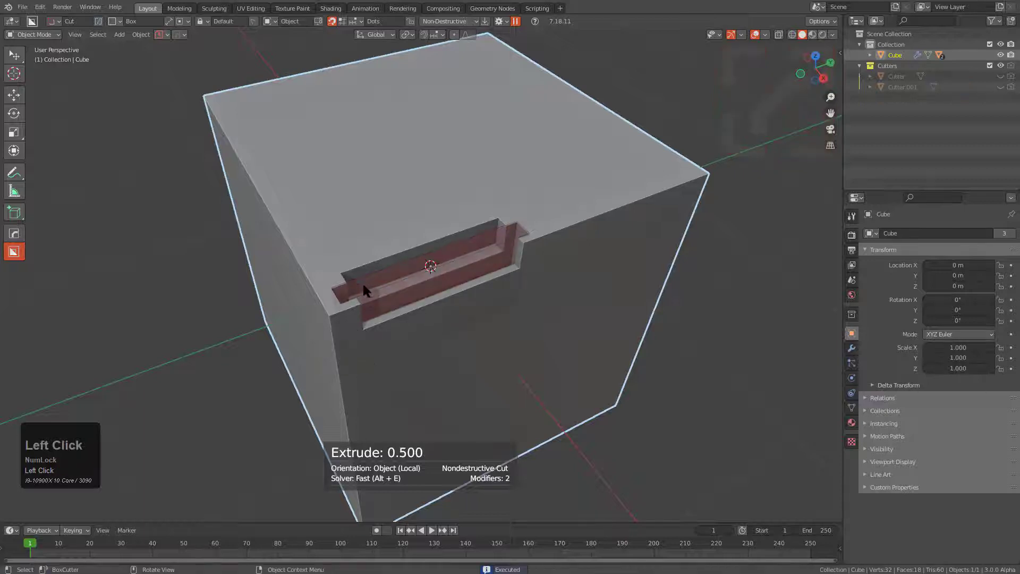
Step: Cut a wedge box about 0.21 deep inside the notches on the top edge
{"action": "left_click", "coordinate": [439, 264]}
{"action": "key", "text": "w"}
{"action": "left_click", "coordinate": [496, 257]}
{"action": "left_click", "coordinate": [496, 257]}
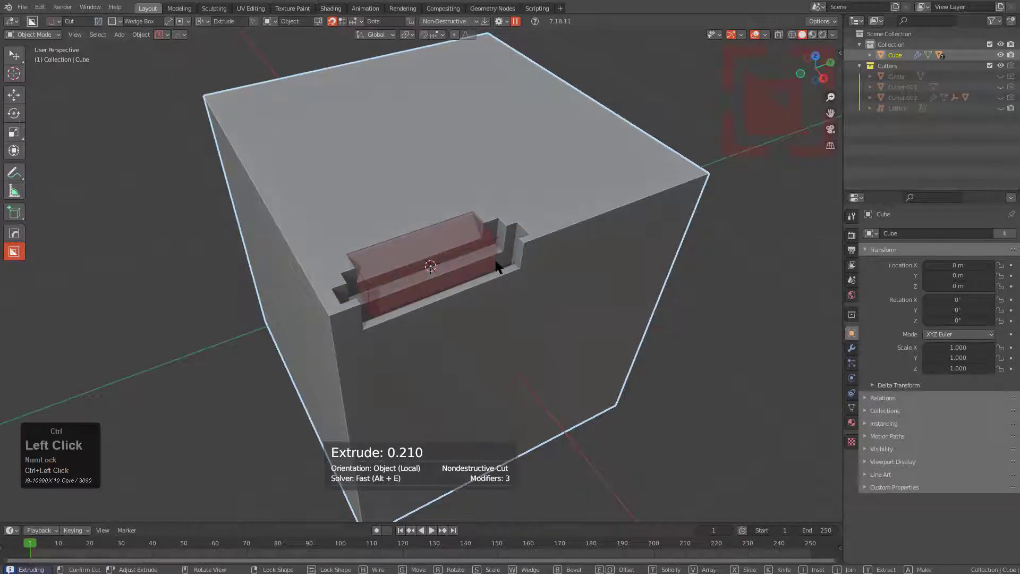
Step: Draw a larger box about 0.511 deep around the notches and solidify it to cut a thin panel line
{"action": "mouse_move", "coordinate": [304, 255]}
{"action": "left_mouse_down"}
{"action": "mouse_move", "coordinate": [565, 265]}
{"action": "mouse_move", "coordinate": [568, 369]}
{"action": "mouse_move", "coordinate": [560, 355]}
{"action": "mouse_move", "coordinate": [568, 361]}
{"action": "left_mouse_up"}
{"action": "key", "text": "w"}
{"action": "key", "text": "t"}
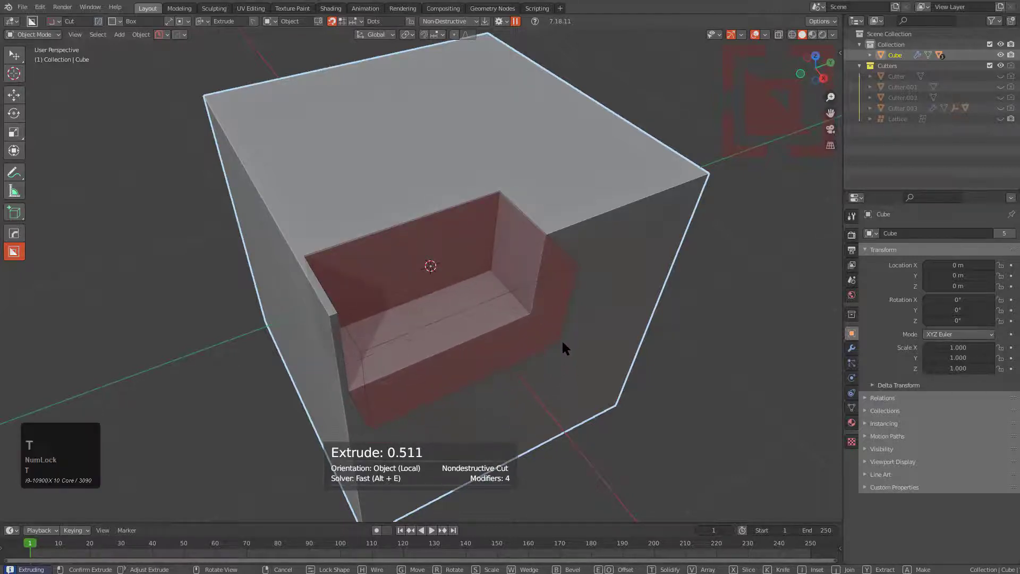
{"action": "left_click", "coordinate": [561, 340]}
Step: Draw a box about 0.646 deep around the panel and extract the enclosed detail as a custom shape
{"action": "left_click_drag", "start_coordinate": [521, 165], "coordinate": [366, 461]}
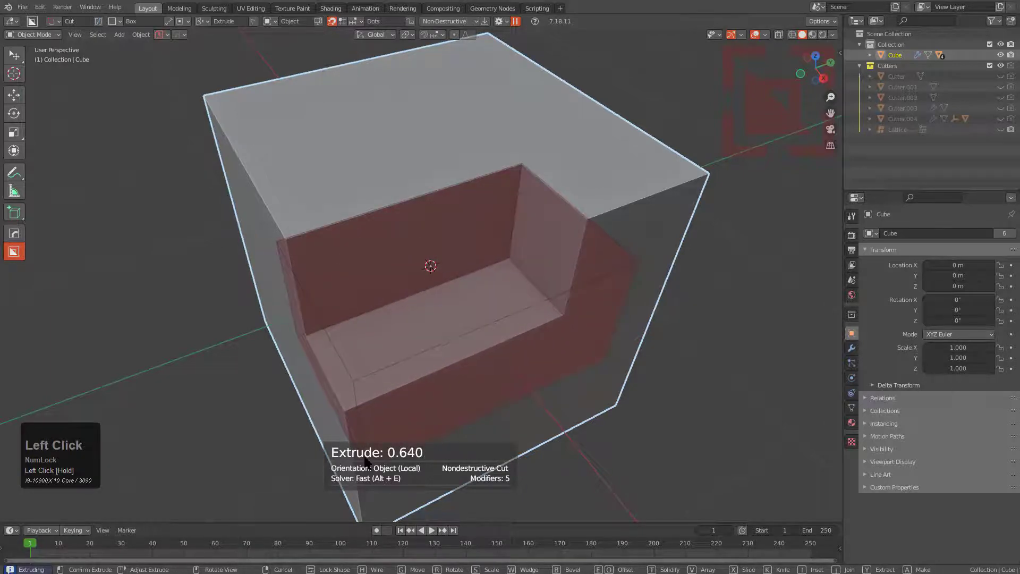
{"action": "key", "text": "v"}
{"action": "left_click", "coordinate": [367, 461]}
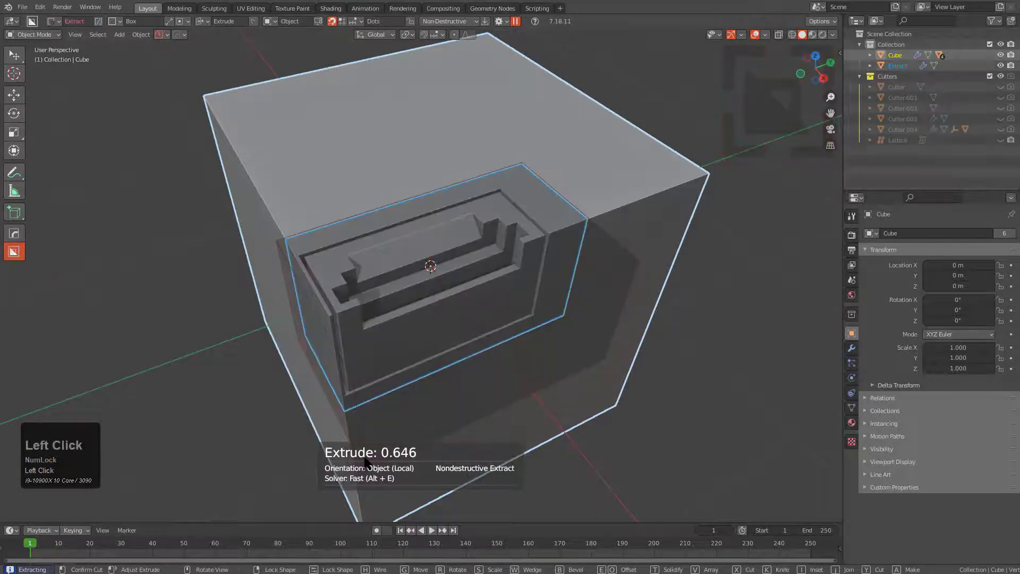
Step: Draw the extracted custom shape on the top face near an uncut edge and lock it
{"action": "mouse_move", "coordinate": [465, 301]}
{"action": "middle_mouse_down"}
{"action": "mouse_move", "coordinate": [572, 298]}
{"action": "mouse_move", "coordinate": [446, 314]}
{"action": "middle_mouse_up"}
{"action": "mouse_move", "coordinate": [409, 305]}
{"action": "left_mouse_down"}
{"action": "mouse_move", "coordinate": [586, 280]}
{"action": "mouse_move", "coordinate": [391, 263]}
{"action": "mouse_move", "coordinate": [494, 303]}
{"action": "mouse_move", "coordinate": [445, 300]}
{"action": "mouse_move", "coordinate": [476, 301]}
{"action": "left_mouse_up"}
{"action": "key", "text": "Tab"}
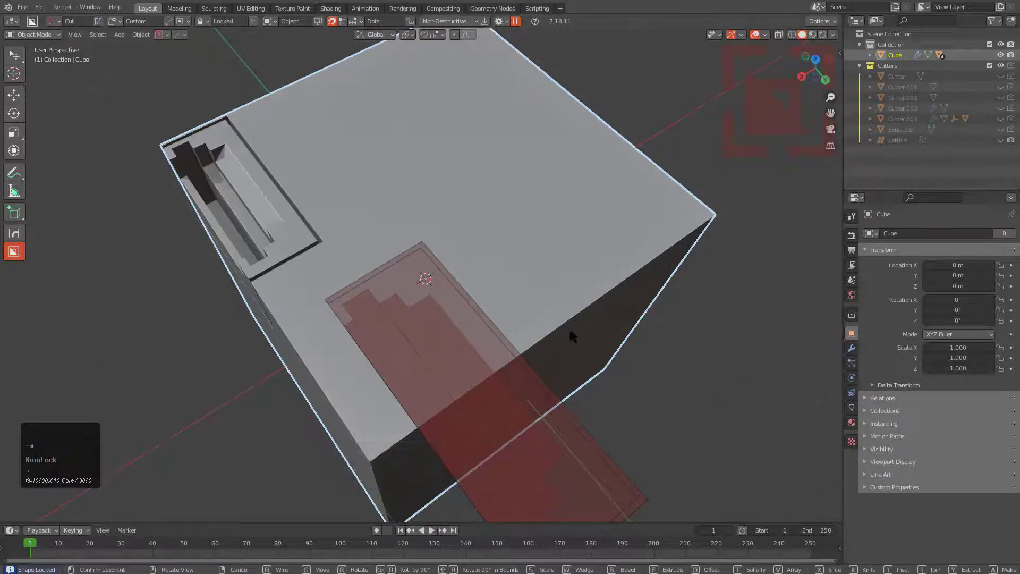
Step: Rotate the locked cutter by 90°, move it flush with the uncut top edge and apply the cut
{"action": "key", "text": "g"}
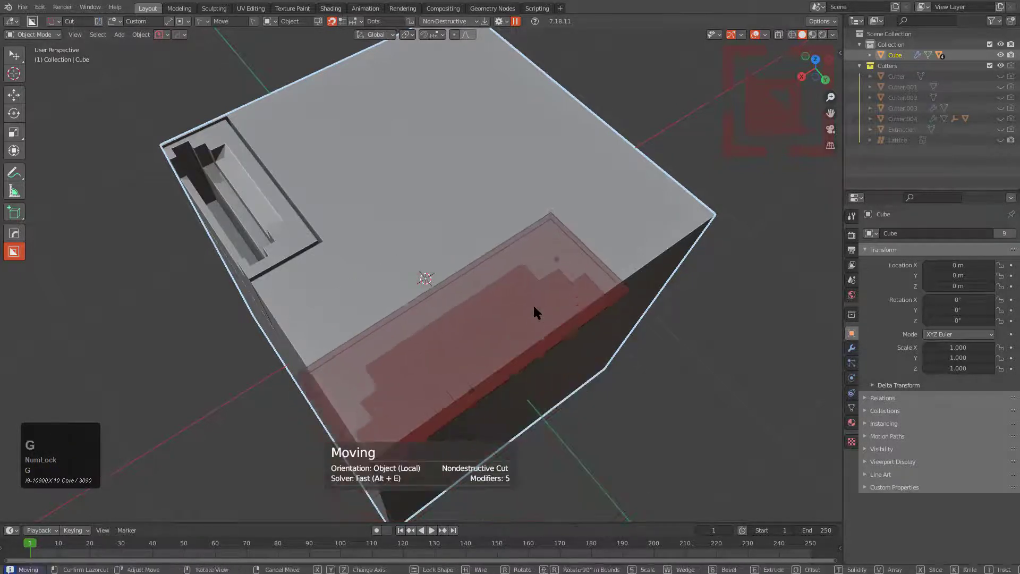
{"action": "left_click", "coordinate": [539, 304]}
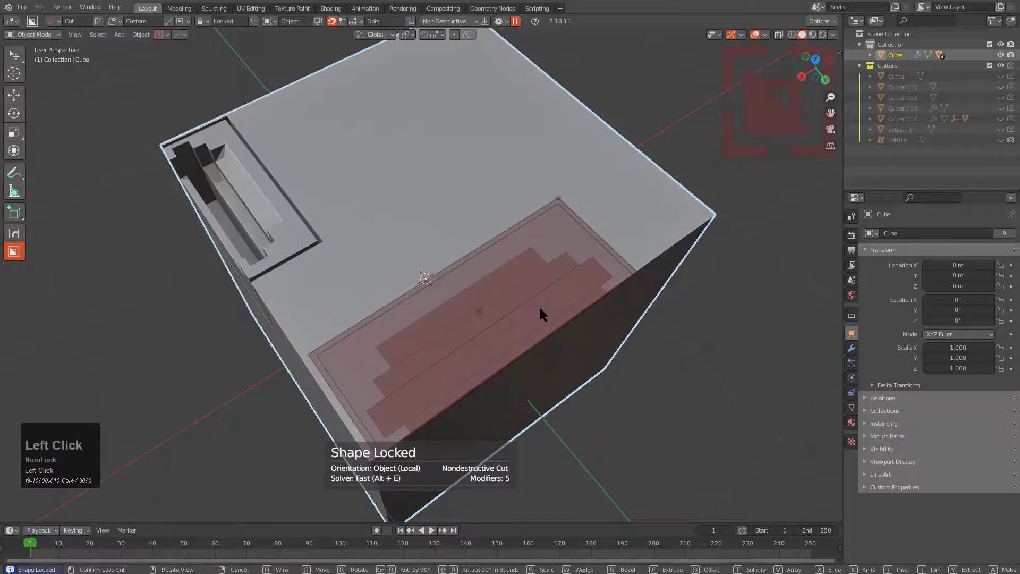
{"action": "middle_click_drag", "start_coordinate": [540, 305], "coordinate": [539, 291]}
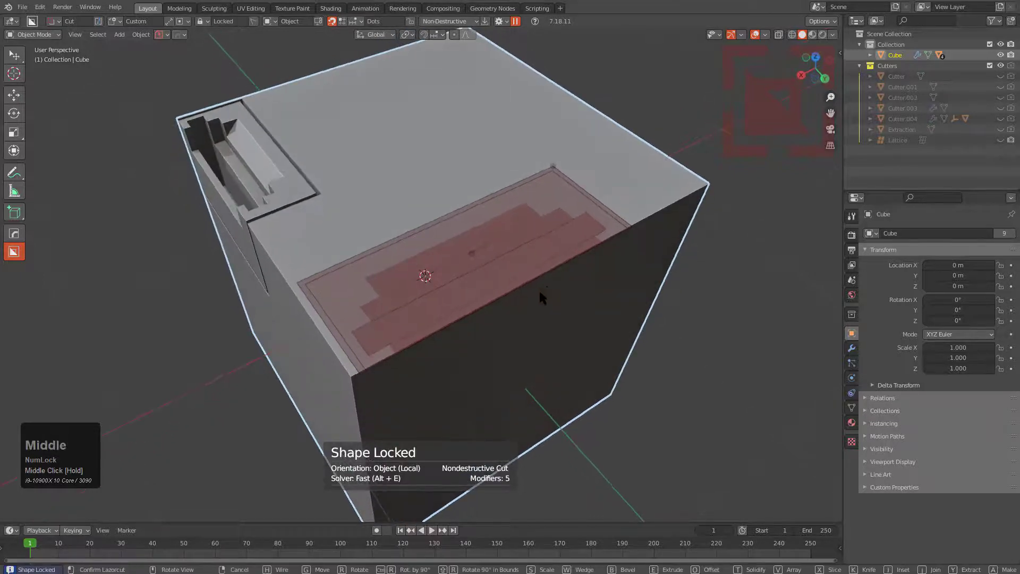
{"action": "left_click", "coordinate": [531, 230]}
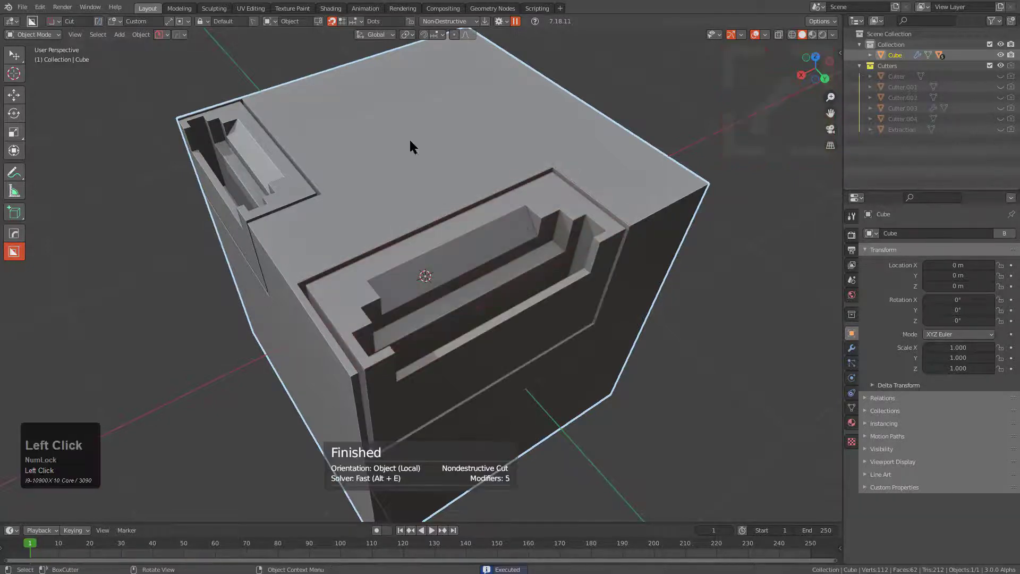
Step: Draw the custom cutter about 0.668 by 1.788 along the next uncut top edge and rotate it in 90° increments
{"action": "middle_click_drag", "start_coordinate": [464, 209], "coordinate": [333, 234]}
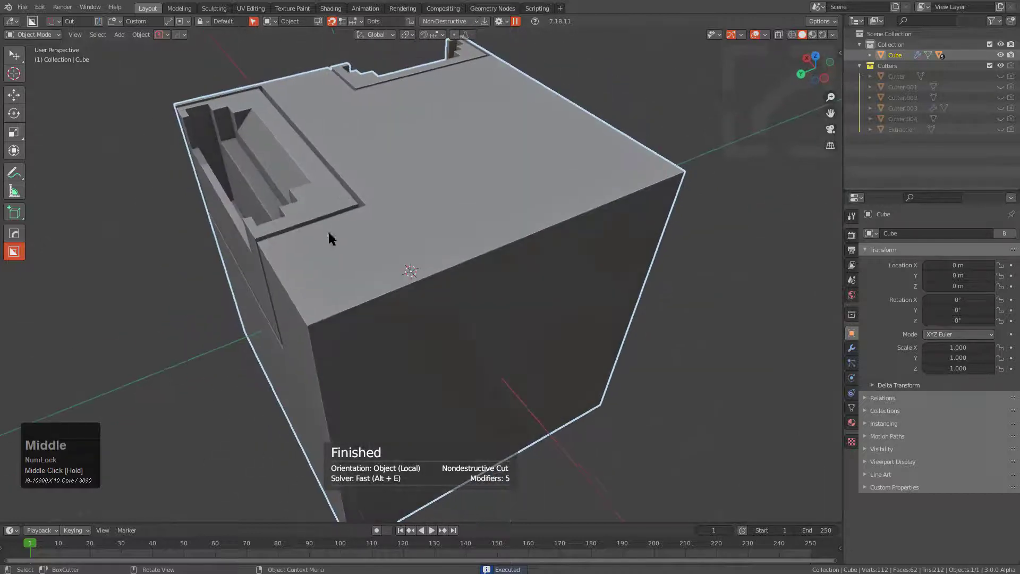
{"action": "mouse_move", "coordinate": [300, 234]}
{"action": "left_mouse_down"}
{"action": "mouse_move", "coordinate": [541, 257]}
{"action": "mouse_move", "coordinate": [494, 256]}
{"action": "left_mouse_up"}
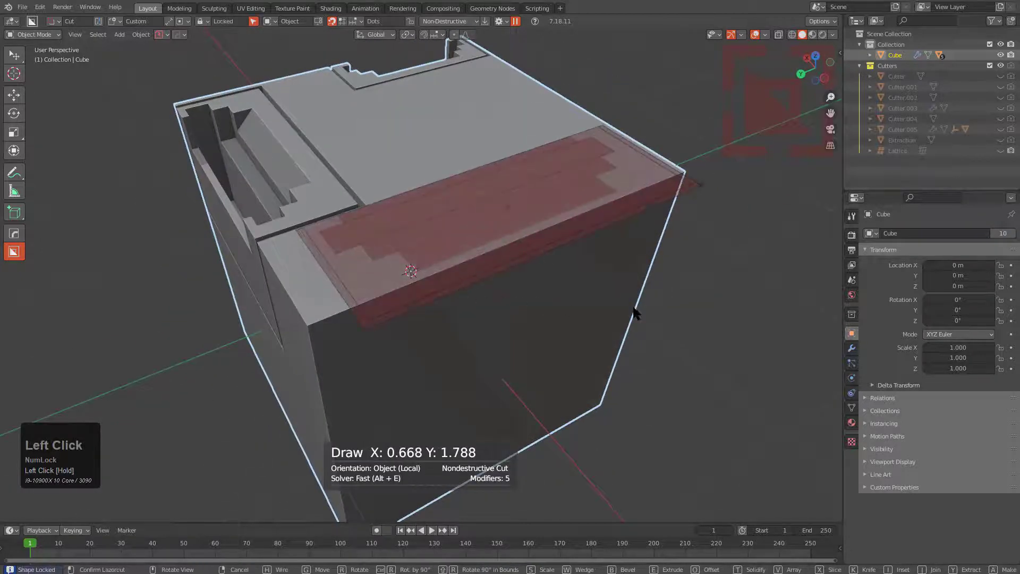
{"action": "scroll", "coordinate": [619, 306], "scroll_direction": "down", "scroll_amount": 1}
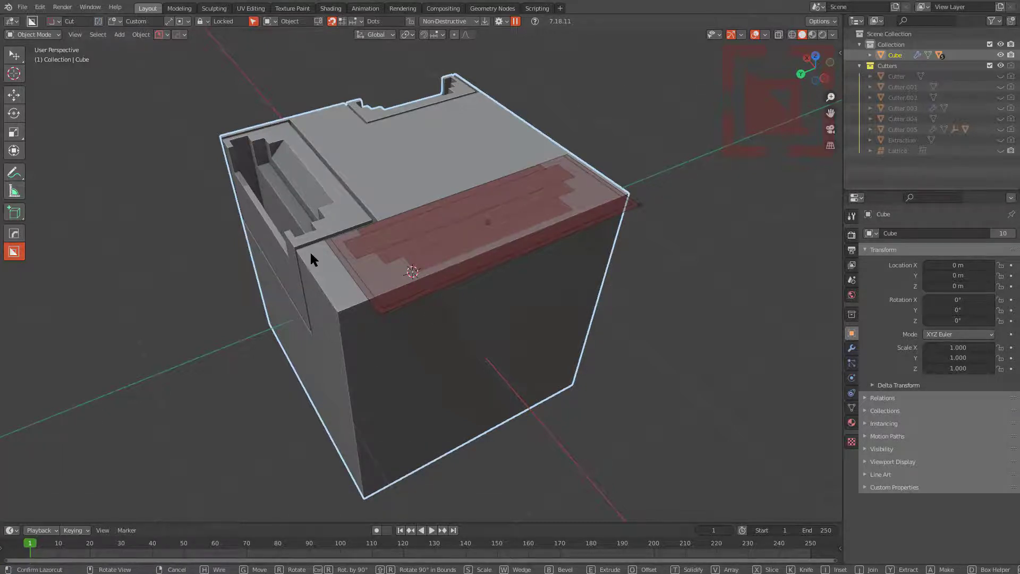
{"action": "key", "text": "ctrl+r"}
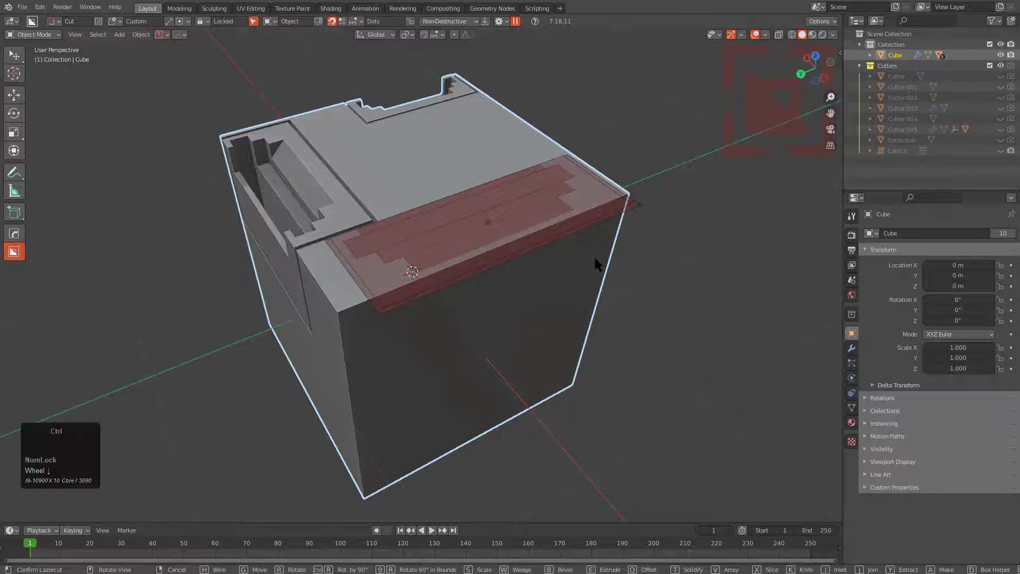
Step: Scale down the cutter, move it flush with the top edge near the corner and apply the cut
{"action": "left_click", "coordinate": [554, 249]}
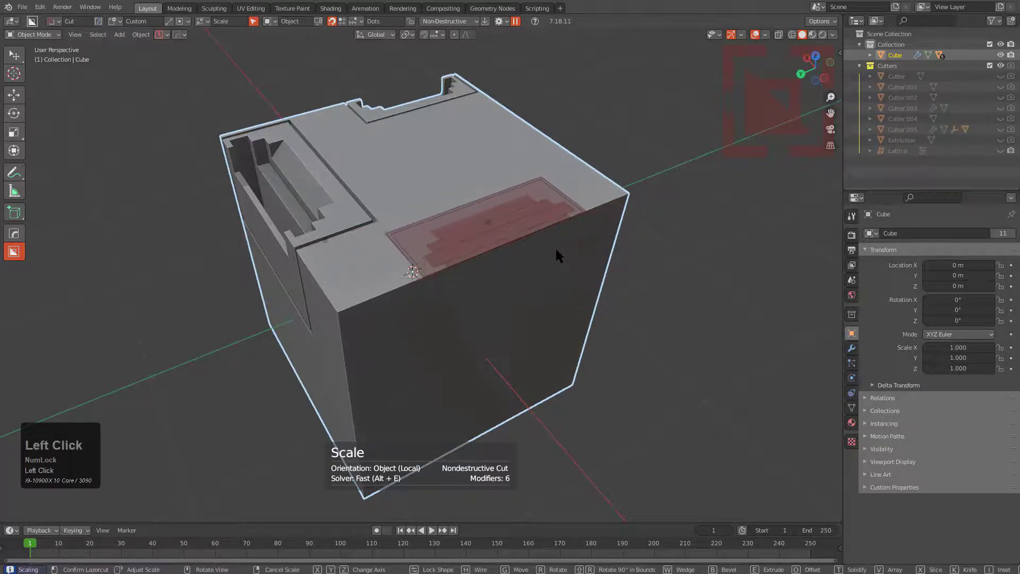
{"action": "key", "text": "g"}
{"action": "left_click", "coordinate": [470, 282]}
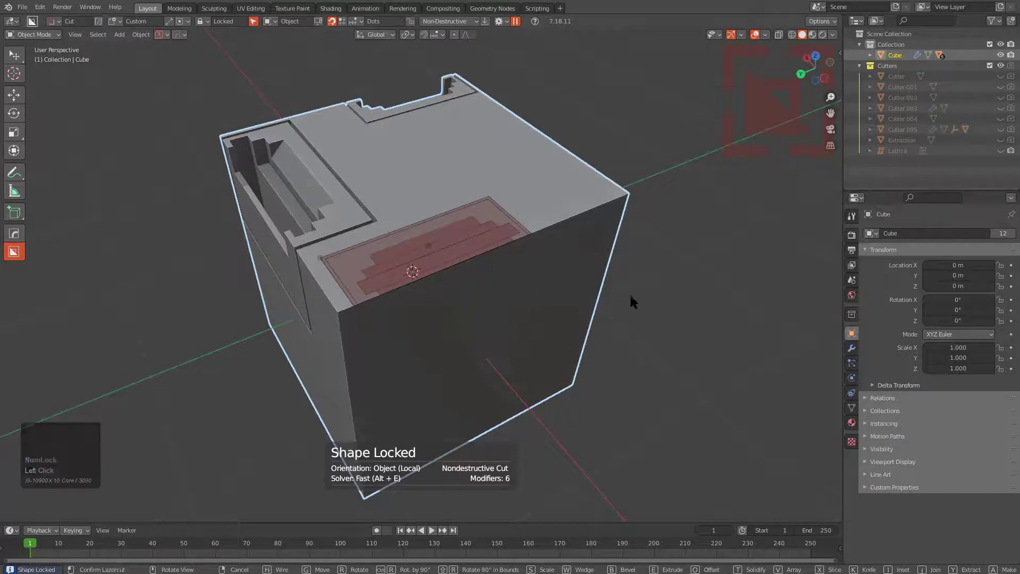
{"action": "left_click", "coordinate": [636, 254]}
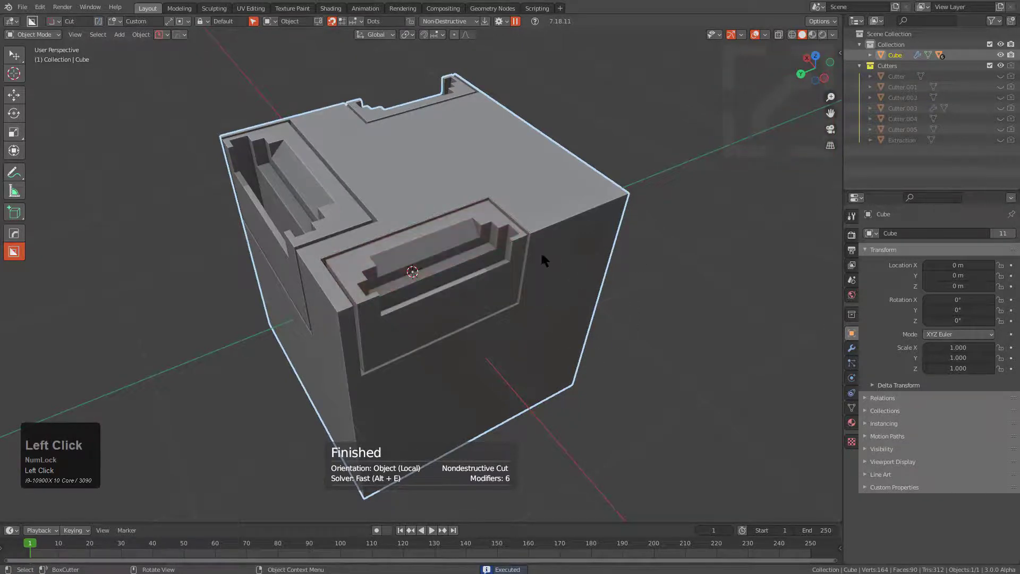
Step: Turn off Release Lock and enable Release Lock Lazorcut in the lock options
{"action": "left_click", "coordinate": [255, 19]}
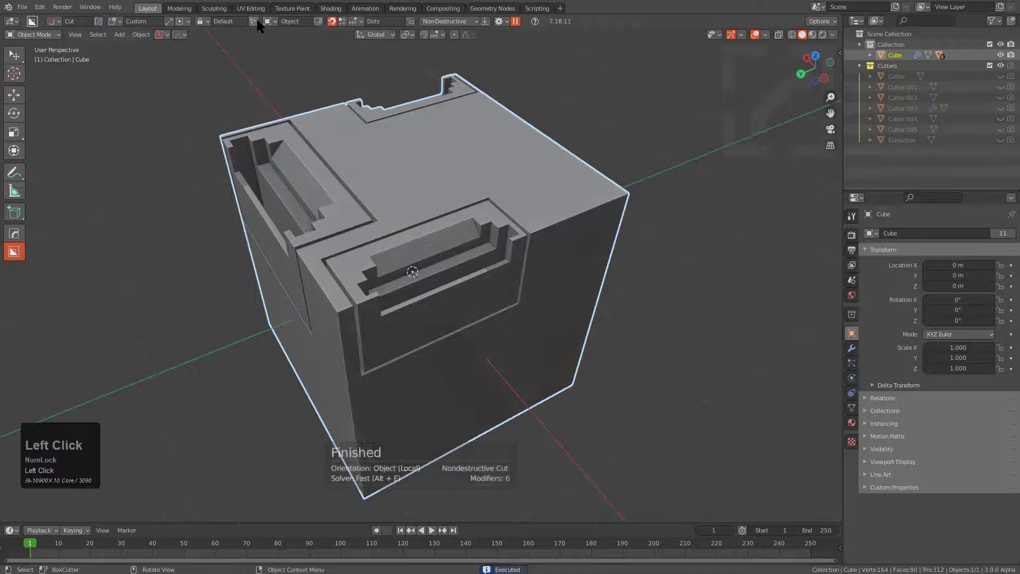
{"action": "left_click", "coordinate": [253, 21], "text": "shift"}
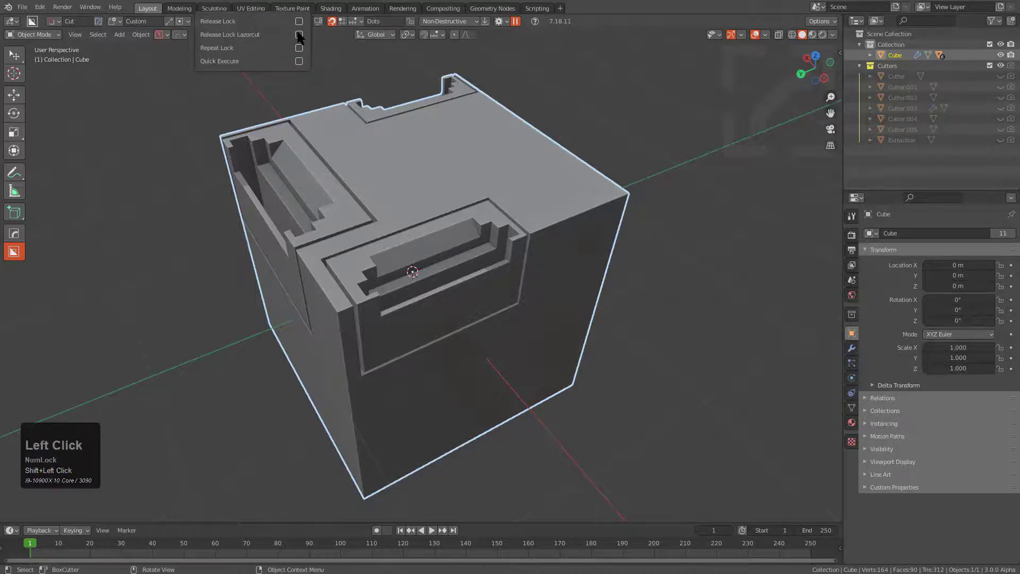
{"action": "left_click", "coordinate": [299, 35]}
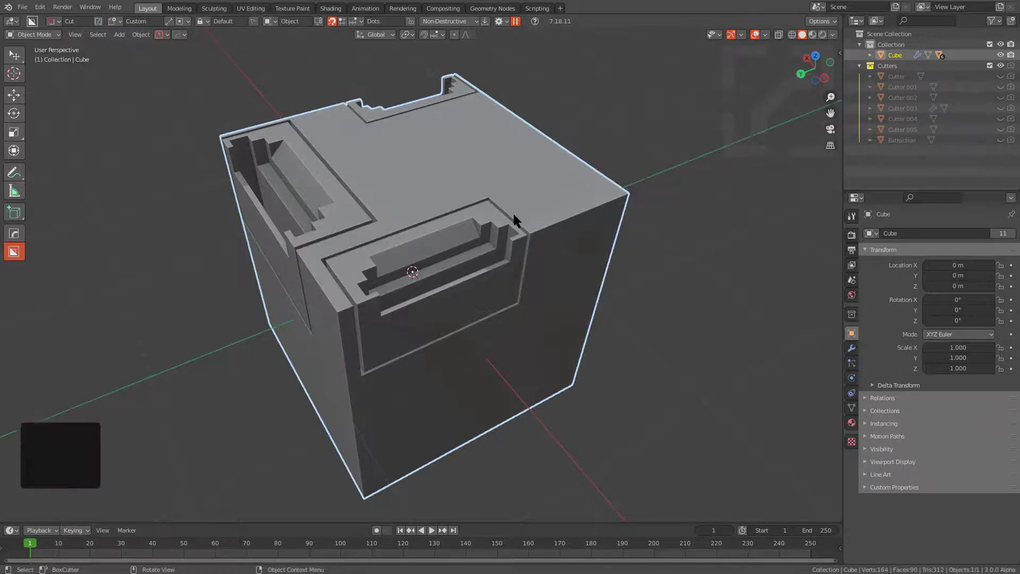
Step: Draw the custom cutter about 0.629 by 1.681 over the corner of the remaining uncut top edge as a Lazorcut and rotate it
{"action": "middle_click_drag", "start_coordinate": [512, 211], "coordinate": [486, 209]}
{"action": "left_click", "coordinate": [540, 222]}
{"action": "left_click", "coordinate": [675, 251]}
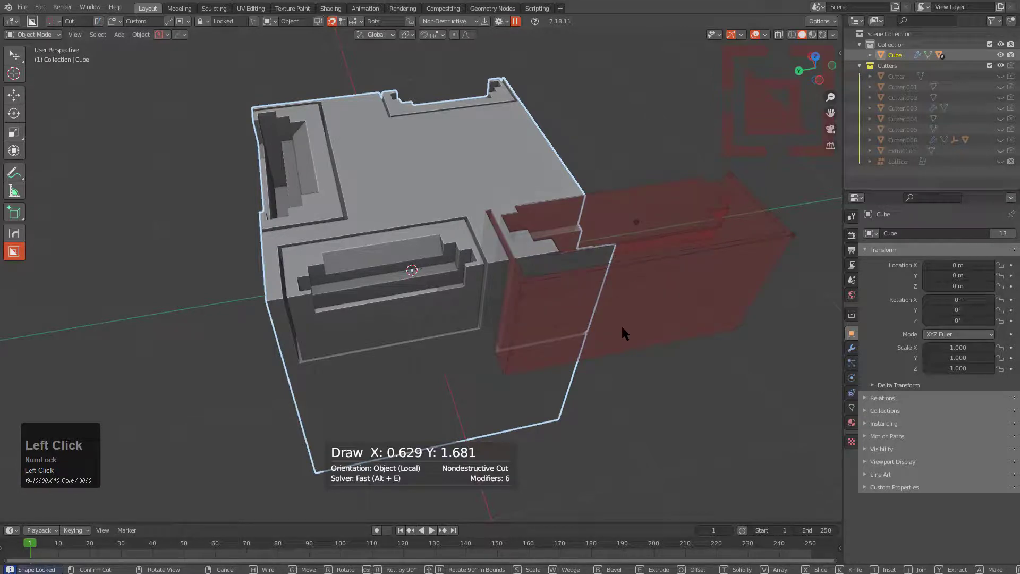
{"action": "middle_click_drag", "start_coordinate": [635, 309], "coordinate": [475, 319]}
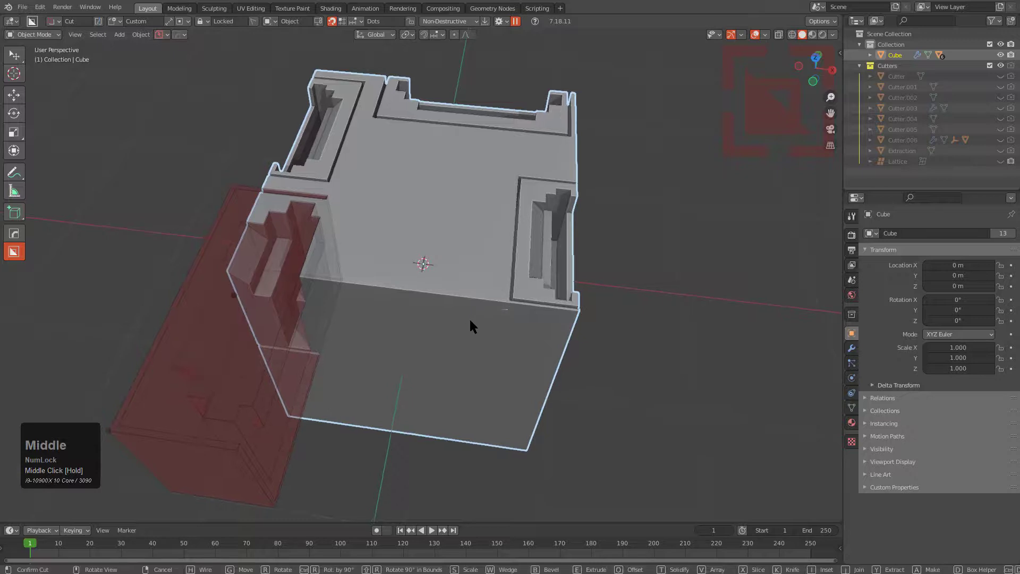
{"action": "key", "text": "r"}
{"action": "left_click", "coordinate": [211, 373]}
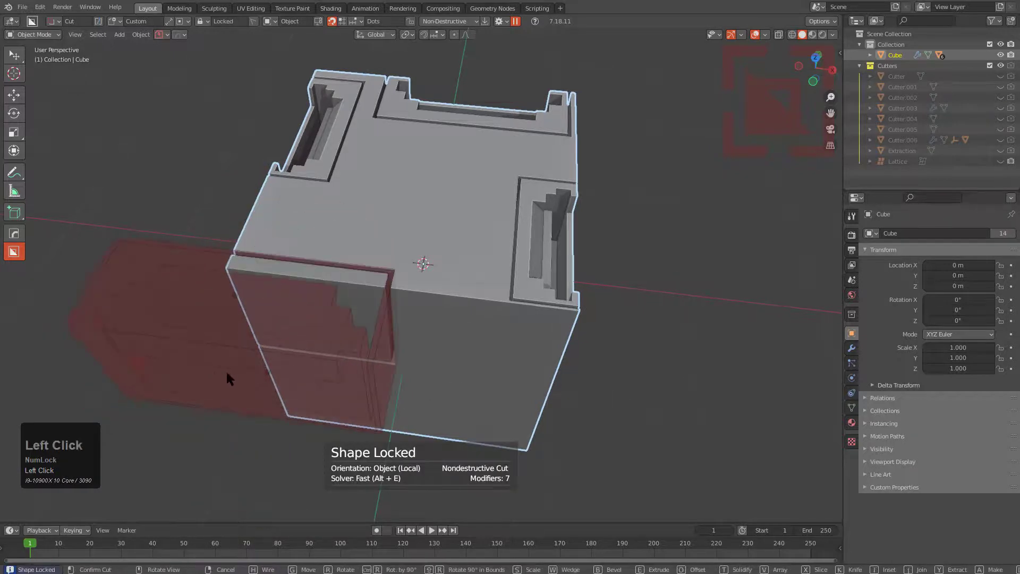
Step: Move the locked cutter onto the uncut top edge, scale it down near the corner and apply the cut
{"action": "key", "text": "g"}
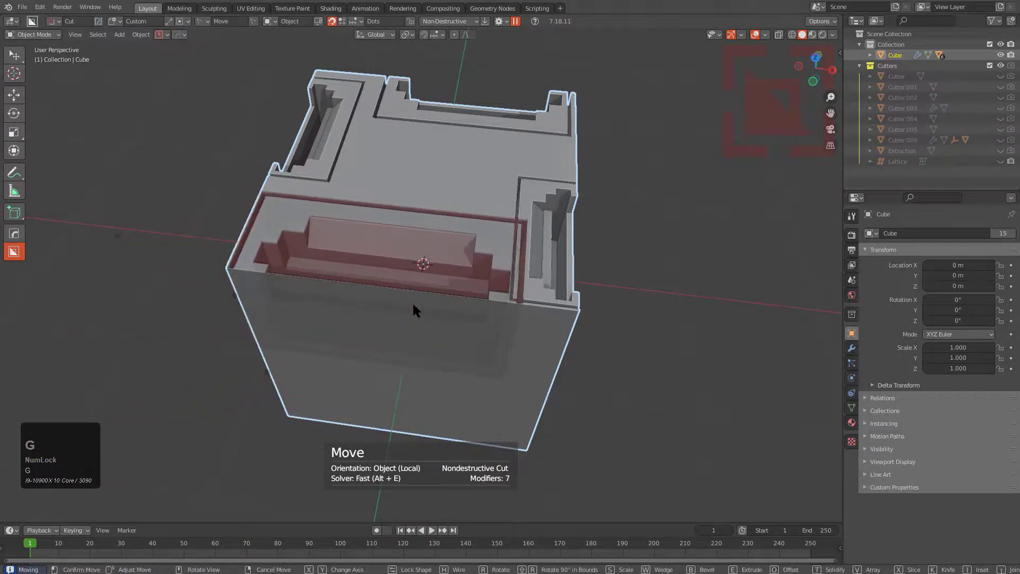
{"action": "left_click", "coordinate": [413, 307]}
{"action": "middle_click_drag", "start_coordinate": [434, 272], "coordinate": [508, 286]}
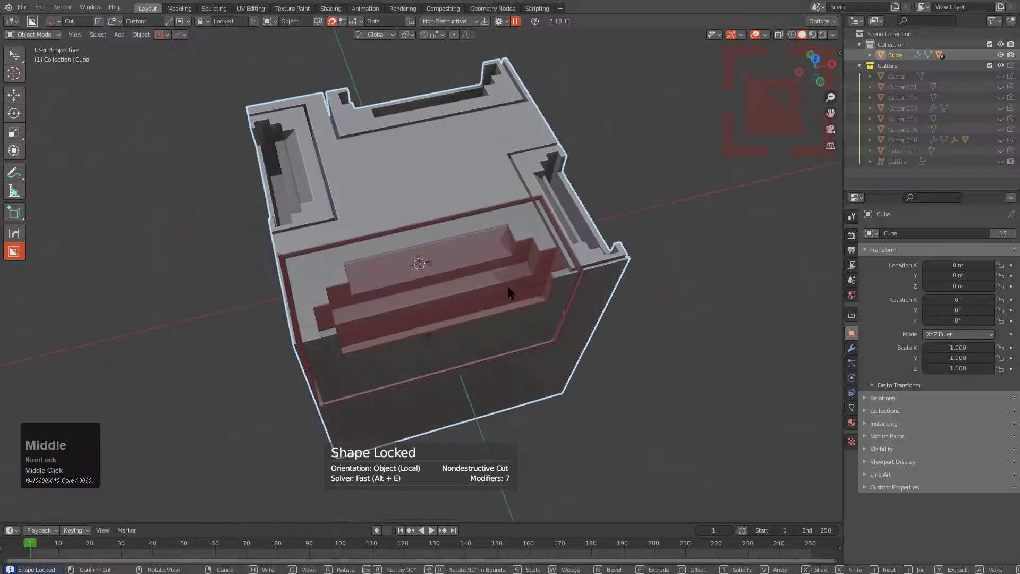
{"action": "scroll", "coordinate": [510, 290], "scroll_direction": "up", "scroll_amount": 4}
{"action": "key", "text": "s"}
{"action": "key", "text": "g"}
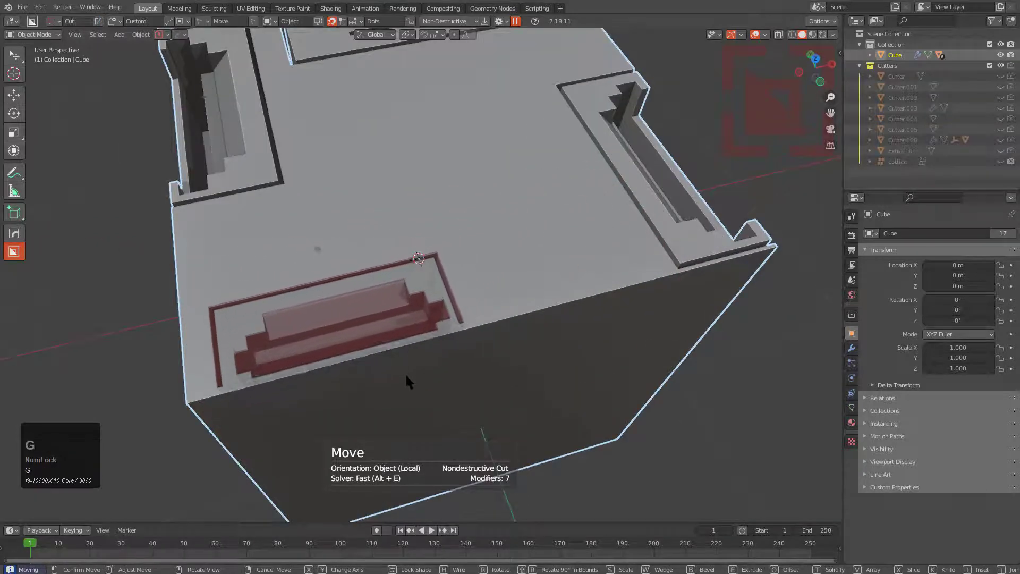
{"action": "left_click", "coordinate": [406, 379]}
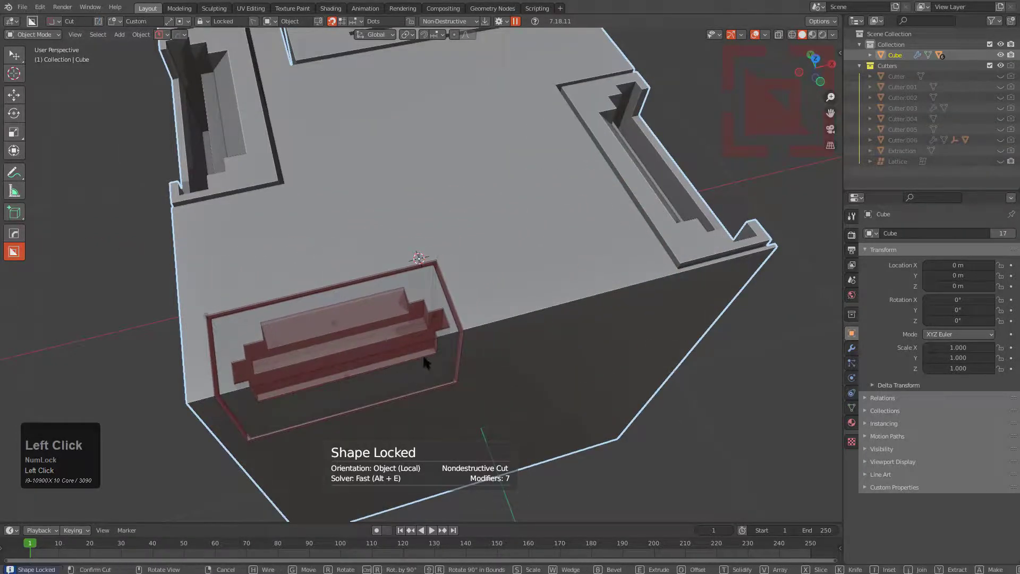
{"action": "left_click", "coordinate": [467, 319]}
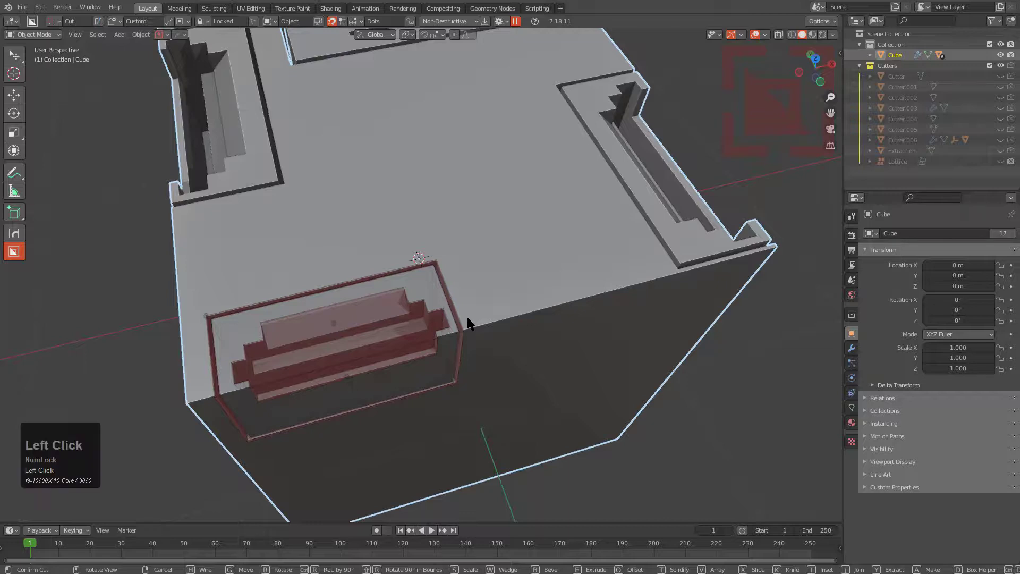
Step: Draw another custom Lazorcut cutter beside the new cut on the same top edge and rotate it parallel to that edge
{"action": "mouse_move", "coordinate": [456, 255]}
{"action": "left_mouse_down"}
{"action": "mouse_move", "coordinate": [639, 305]}
{"action": "mouse_move", "coordinate": [611, 303]}
{"action": "mouse_move", "coordinate": [562, 376]}
{"action": "mouse_move", "coordinate": [582, 304]}
{"action": "mouse_move", "coordinate": [534, 380]}
{"action": "mouse_move", "coordinate": [557, 323]}
{"action": "mouse_move", "coordinate": [566, 221]}
{"action": "left_mouse_up"}
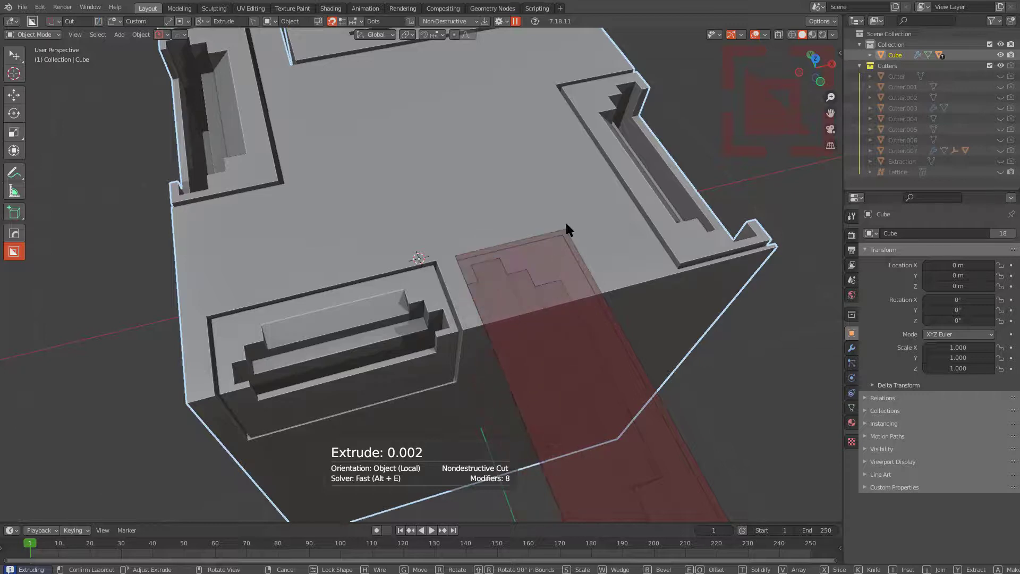
{"action": "left_click", "coordinate": [566, 221]}
{"action": "scroll", "coordinate": [534, 364], "scroll_direction": "down", "scroll_amount": 3}
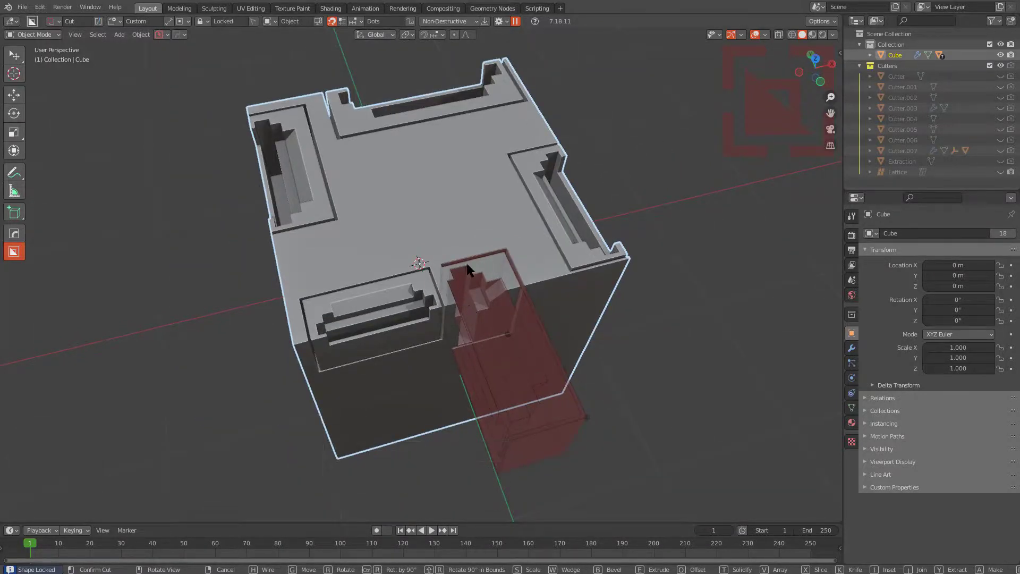
{"action": "key", "text": "r"}
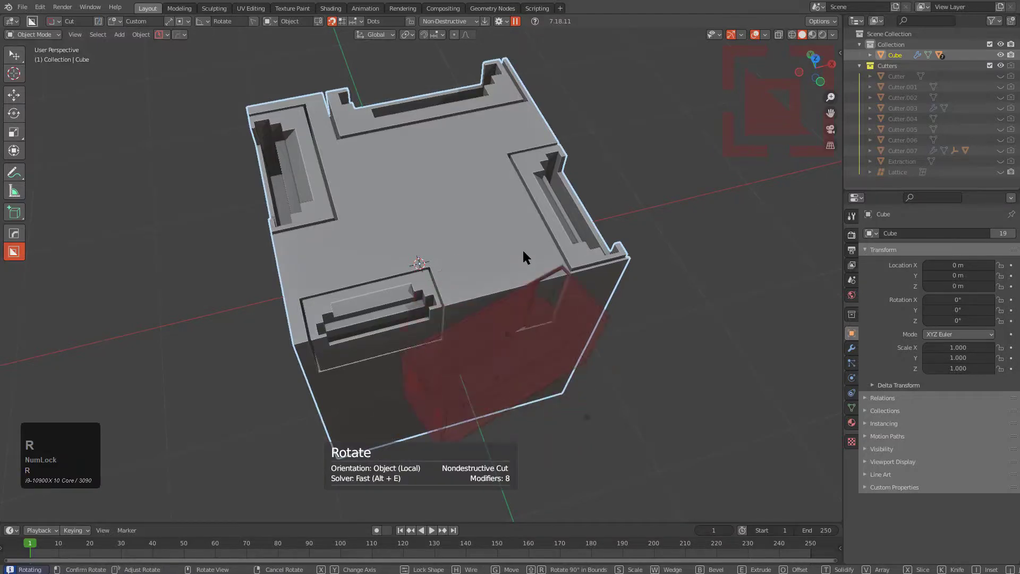
{"action": "left_click", "coordinate": [522, 250]}
{"action": "key", "text": "r"}
{"action": "left_click", "coordinate": [627, 327]}
Step: Scale down the second cutter, move it up onto the top edge beside the larger cut and apply the cut
{"action": "key", "text": "s"}
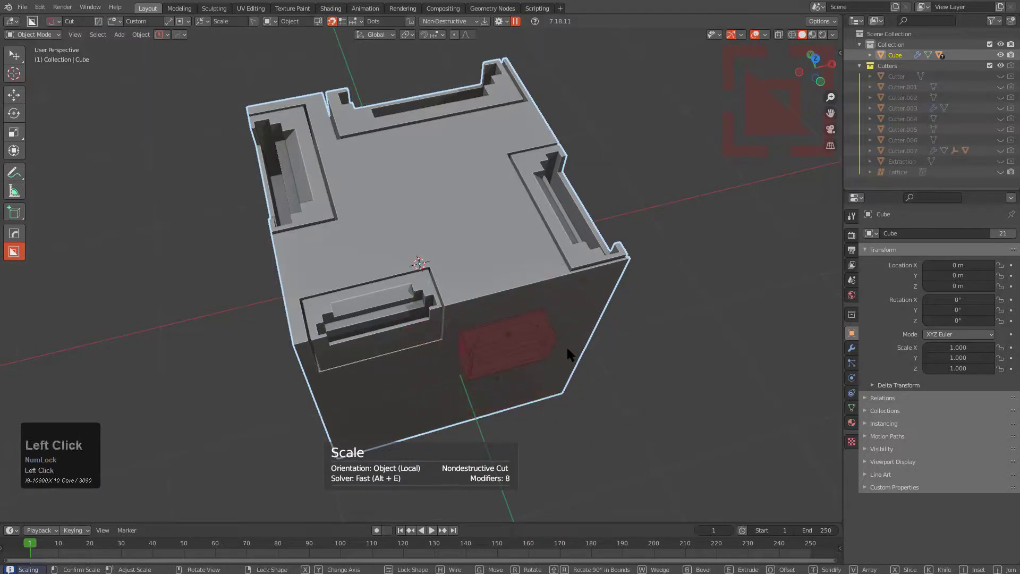
{"action": "key", "text": "g"}
{"action": "left_click", "coordinate": [547, 252]}
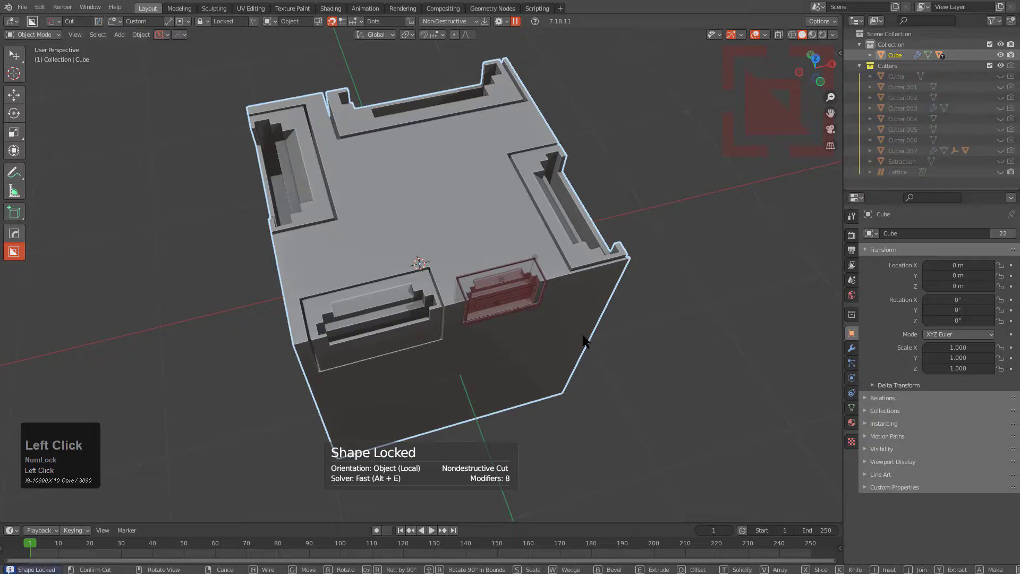
{"action": "scroll", "coordinate": [587, 337], "scroll_direction": "up", "scroll_amount": 2}
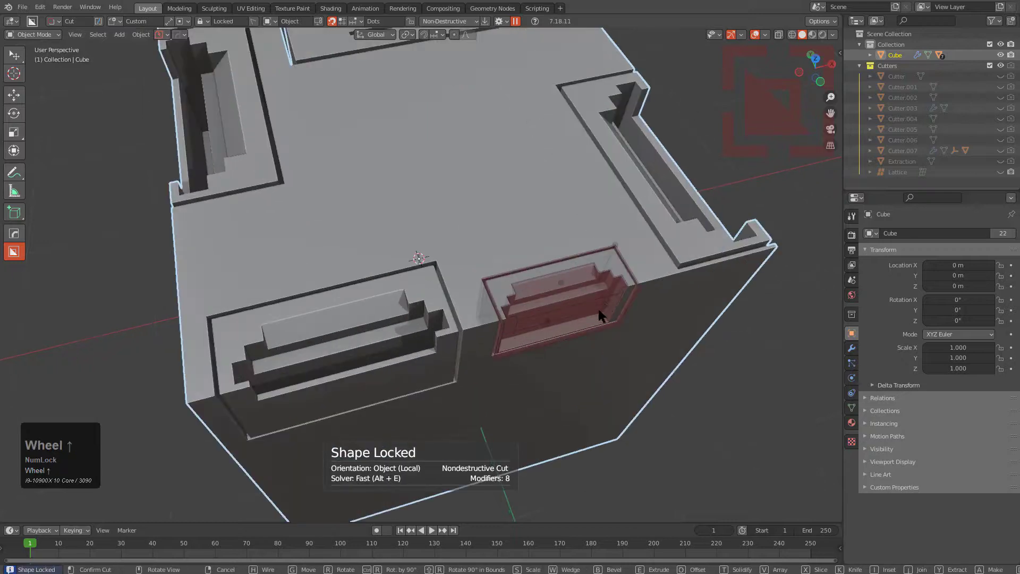
{"action": "left_click", "coordinate": [624, 288]}
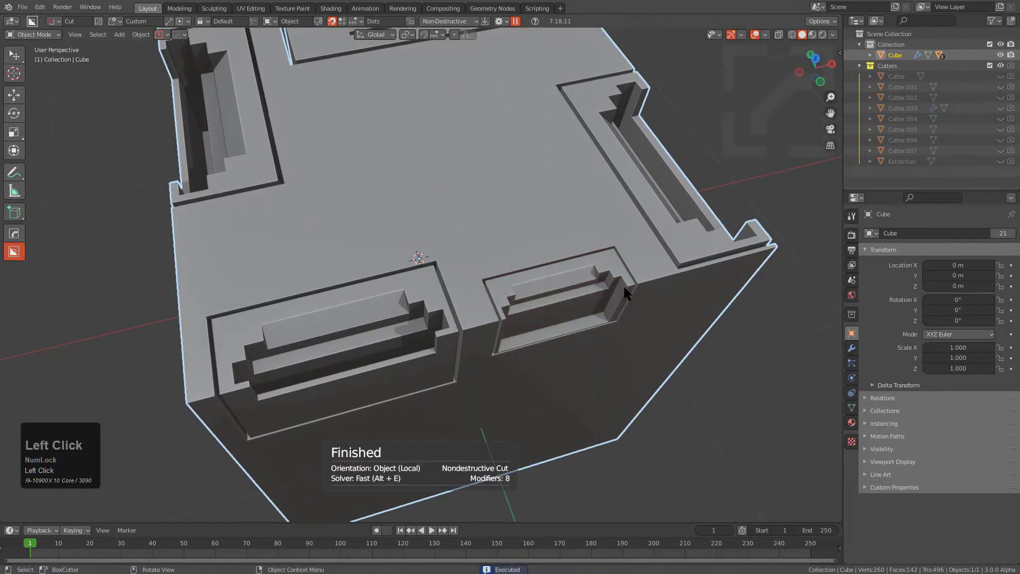
{"action": "scroll", "coordinate": [571, 286], "scroll_direction": "down", "scroll_amount": 2}
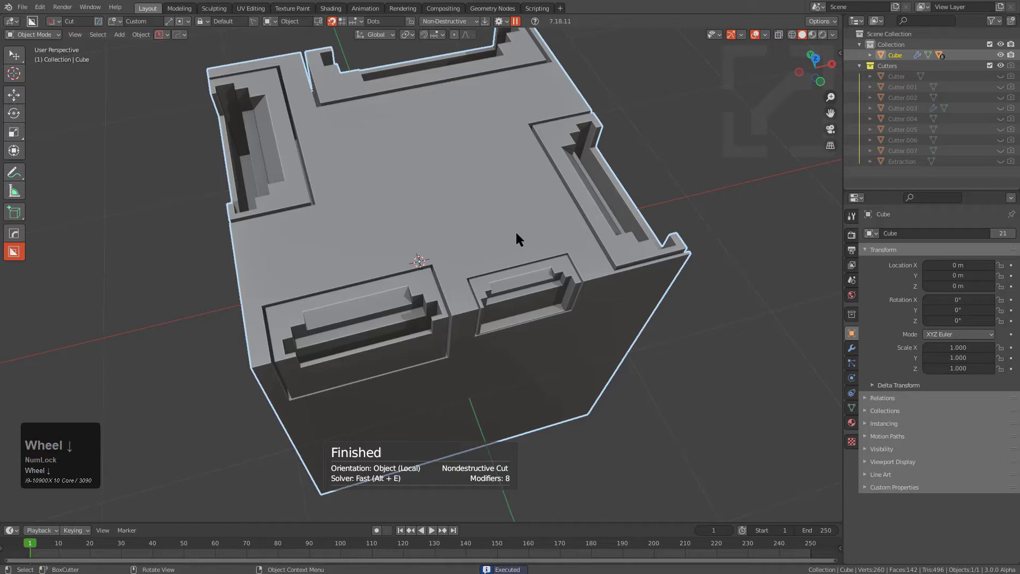